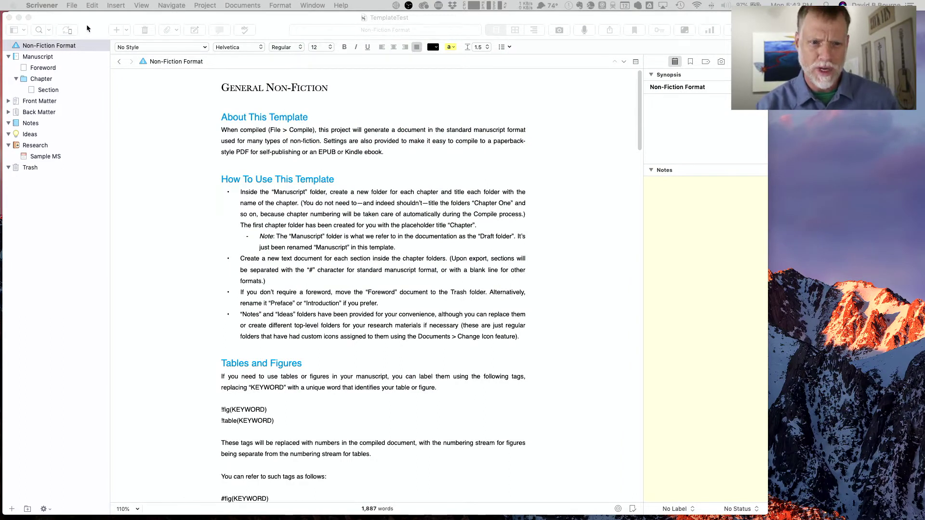
# - Focus Scrivener, glance at the File menu, then show the Manuscript folder's Foreword and Chapter cards
pyautogui.click(87, 28)
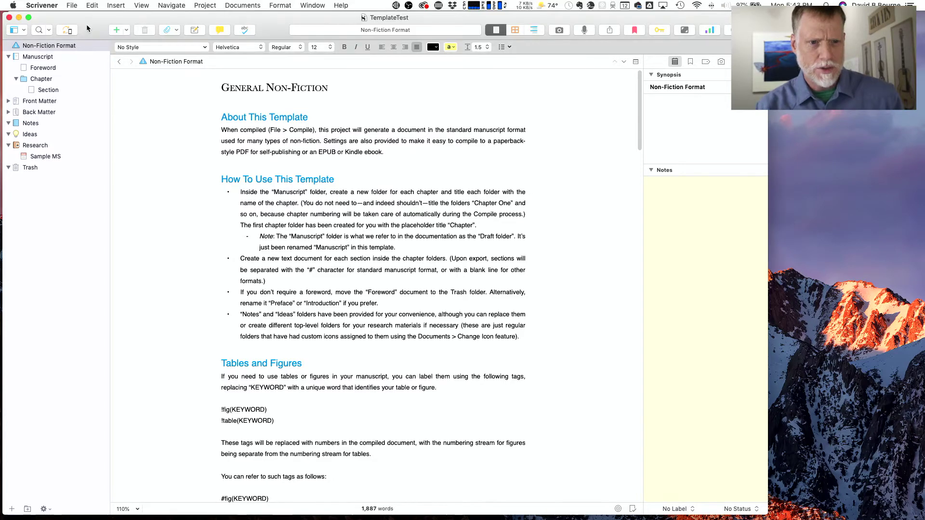
pyautogui.click(70, 5)
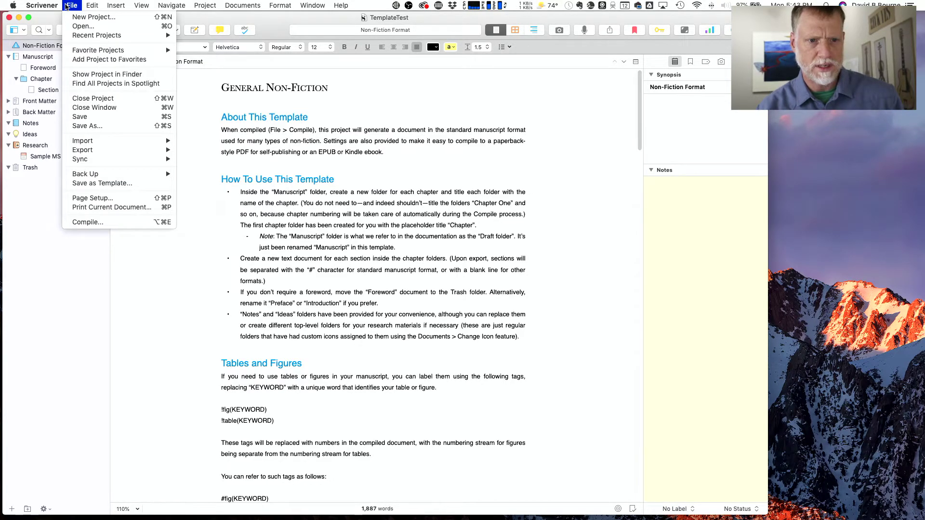
pyautogui.click(46, 22)
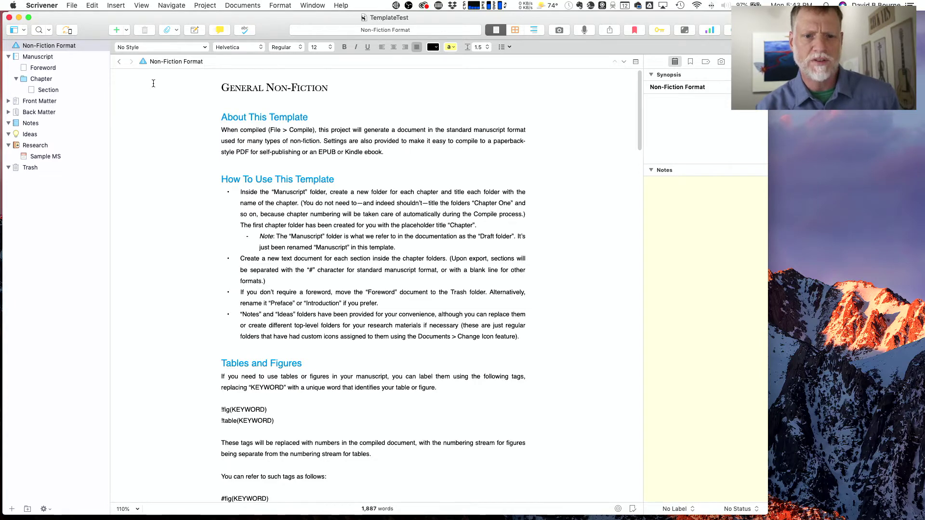
pyautogui.click(24, 58)
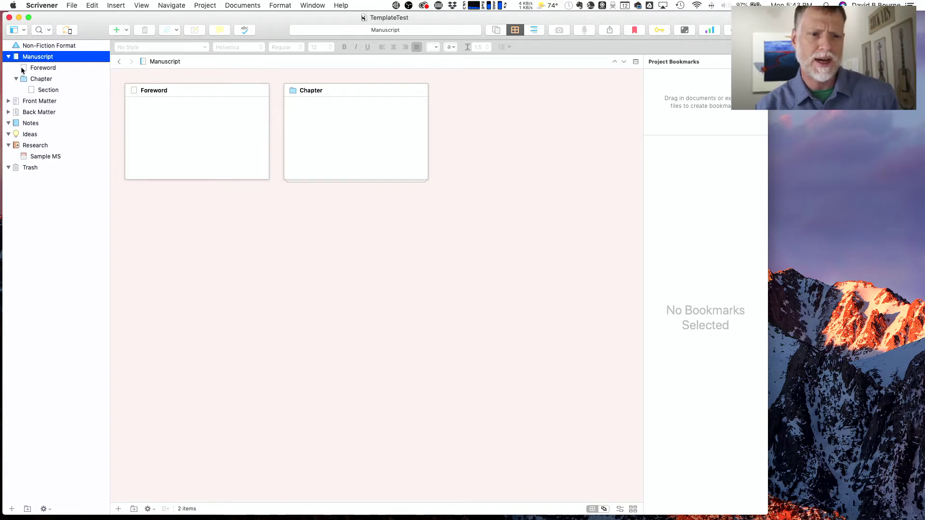
# - Browse the Foreword, Chapter and Section items, finishing on the Front Matter folder's corkboard
pyautogui.click(21, 67)
pyautogui.click(23, 84)
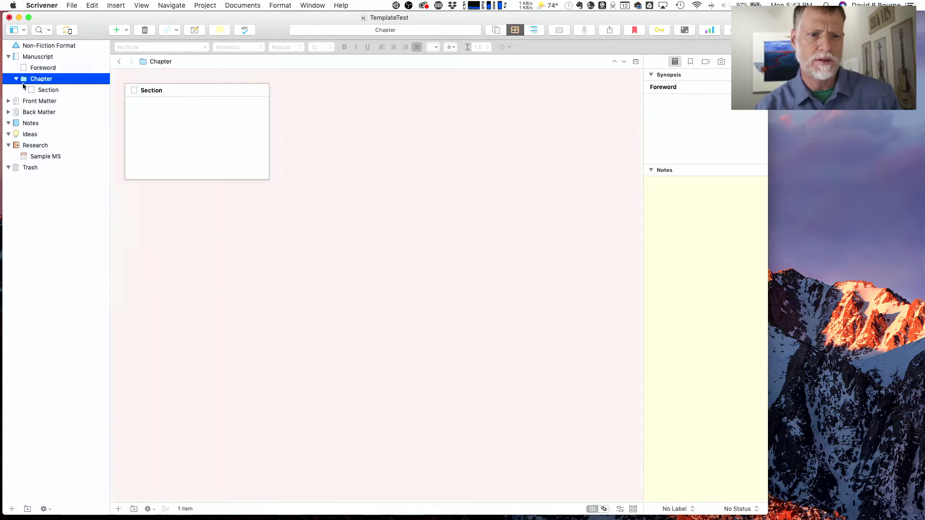
pyautogui.click(13, 57)
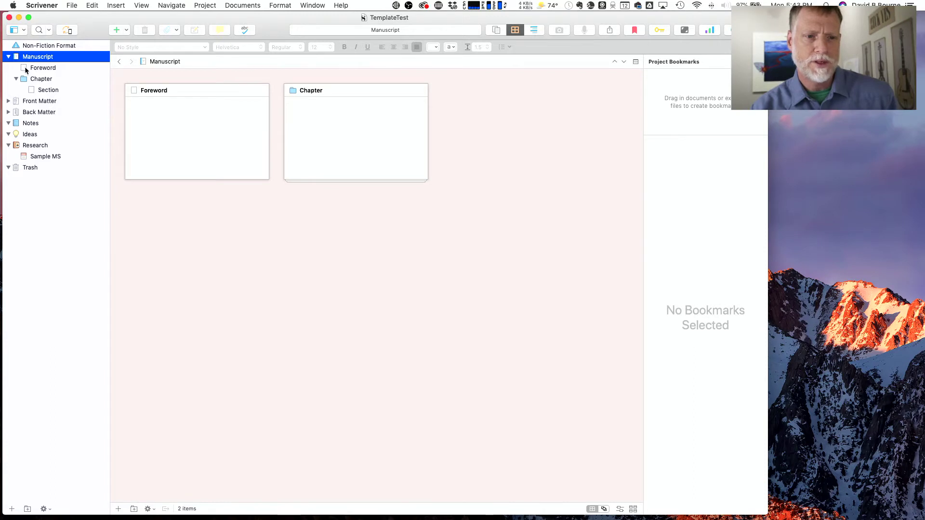
pyautogui.click(25, 67)
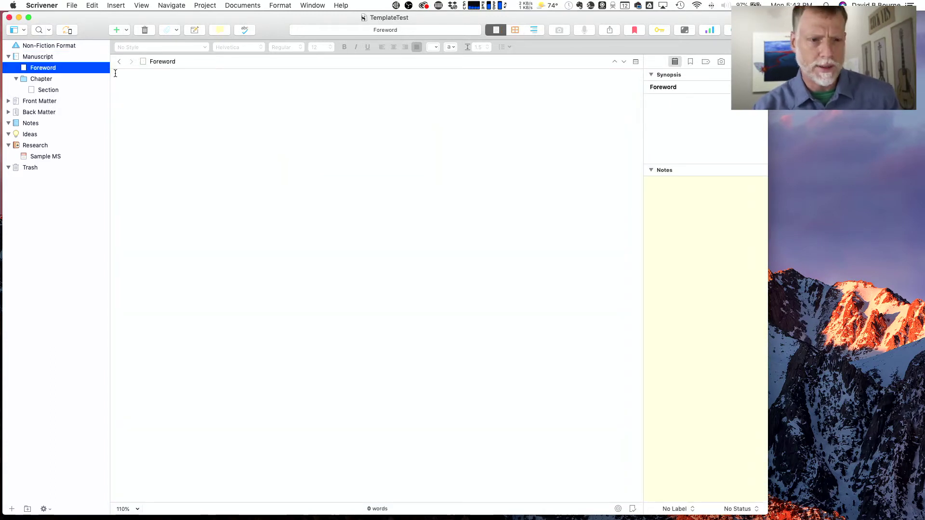
pyautogui.click(19, 81)
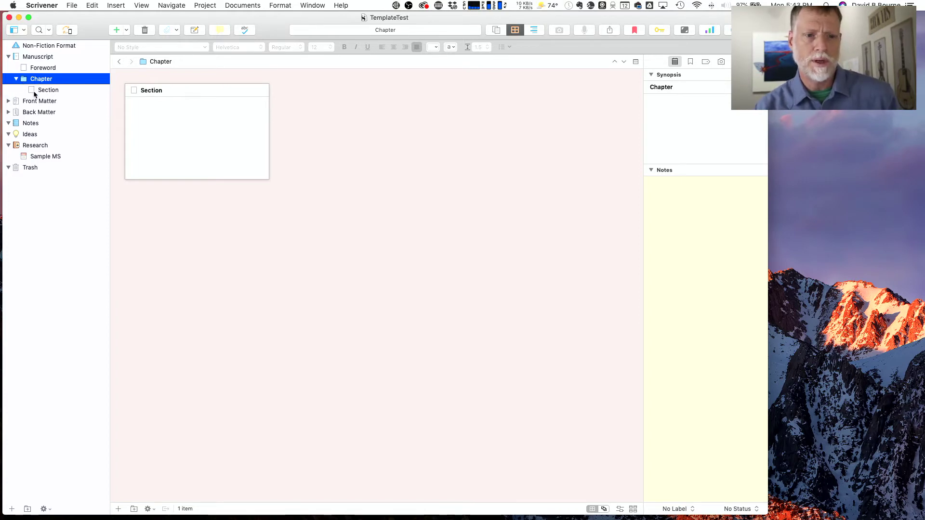
pyautogui.click(34, 91)
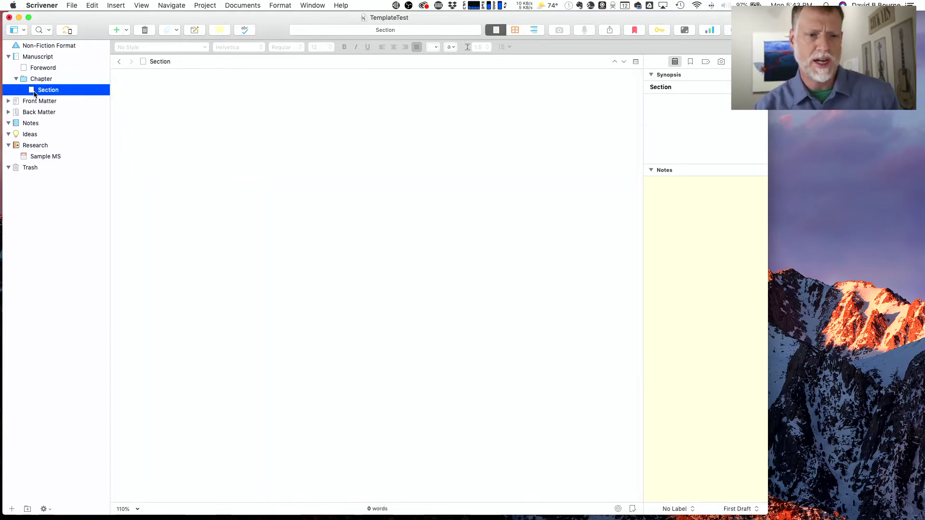
pyautogui.click(14, 103)
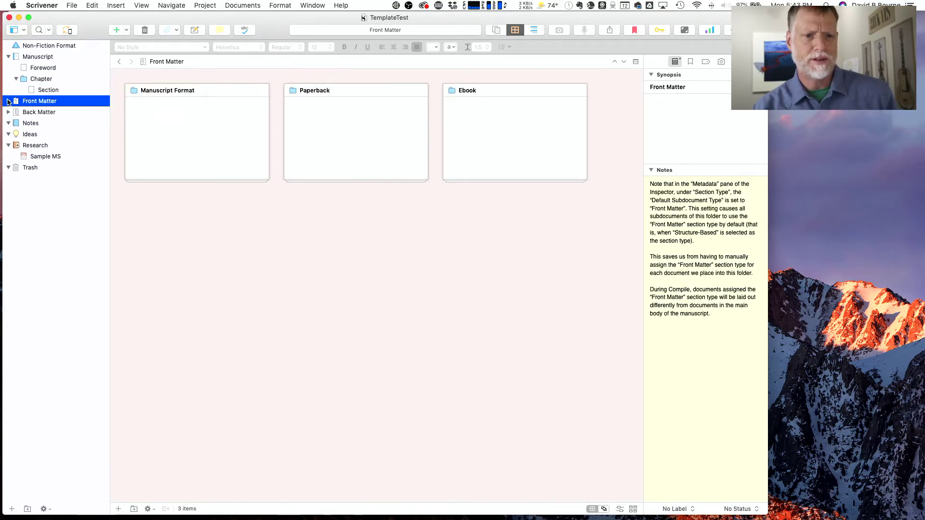
# - Expand Front Matter and view its Manuscript Format and Paperback folders
pyautogui.click(9, 101)
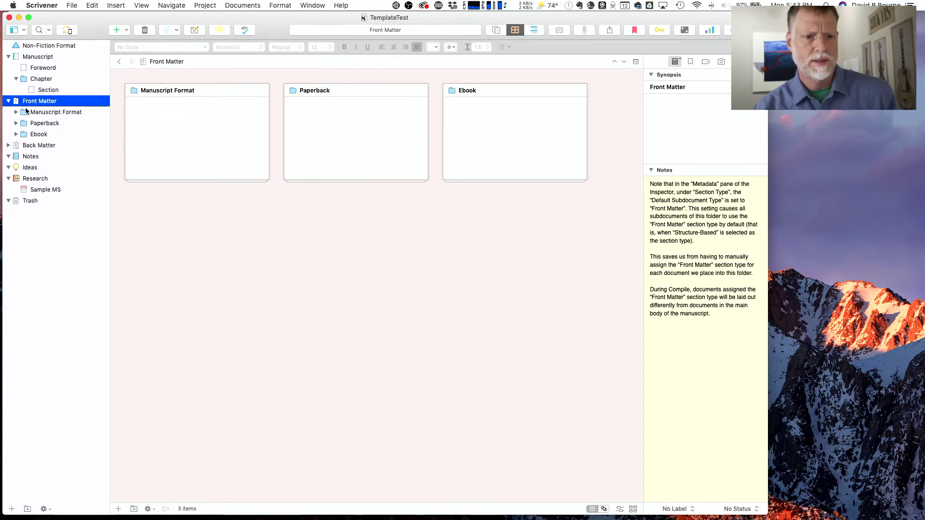
pyautogui.click(26, 114)
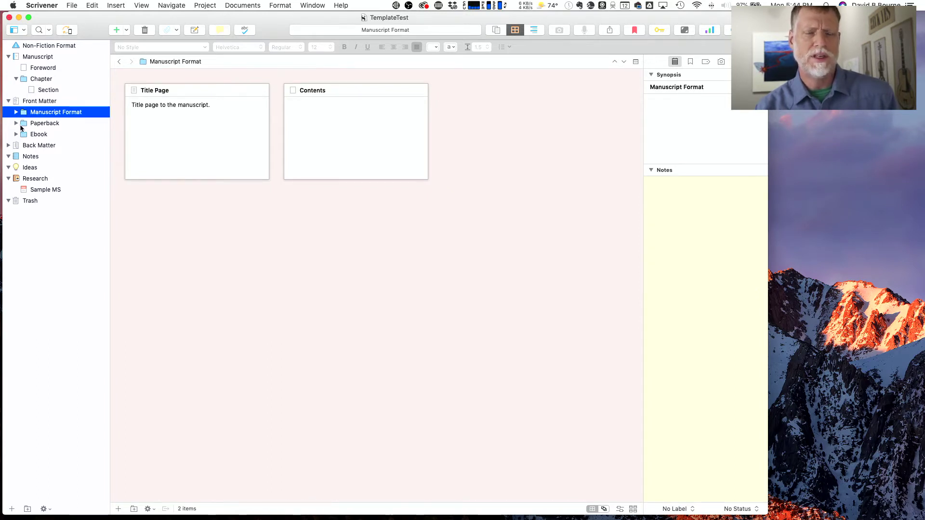
pyautogui.click(21, 127)
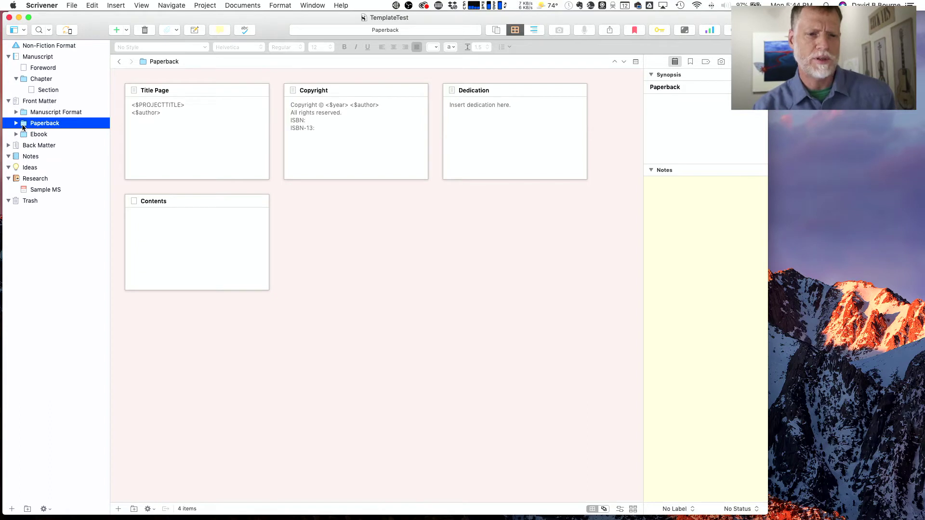
# - Expand Paperback, review Title Page, Copyright, Dedication and Contents, then show the Ebook folder
pyautogui.click(15, 124)
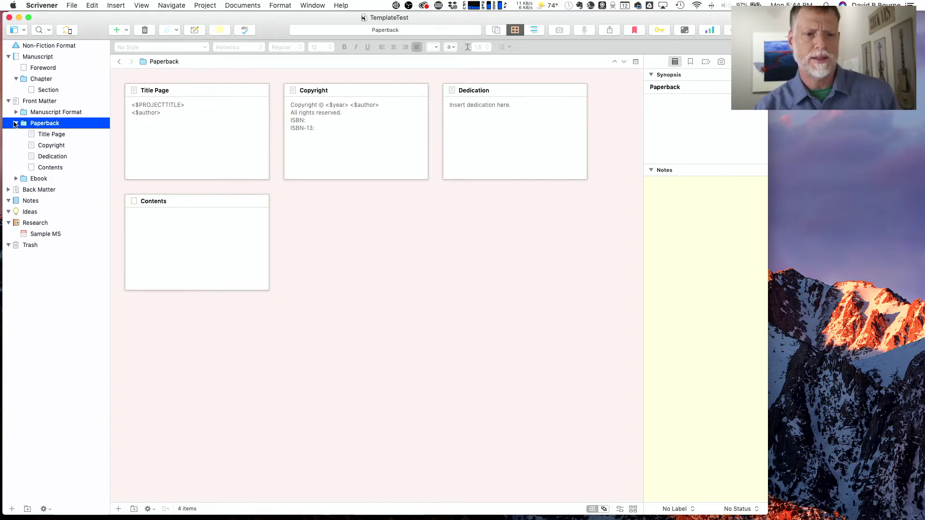
pyautogui.click(32, 134)
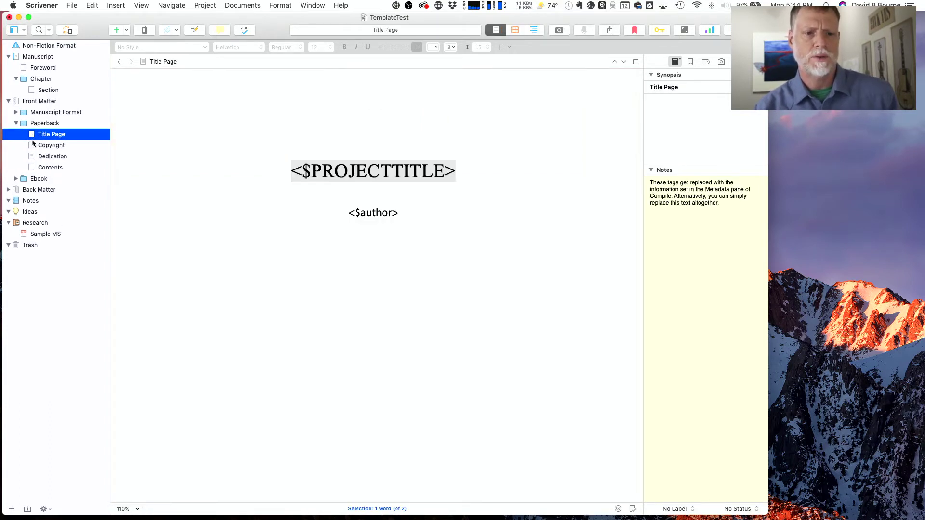
pyautogui.click(30, 149)
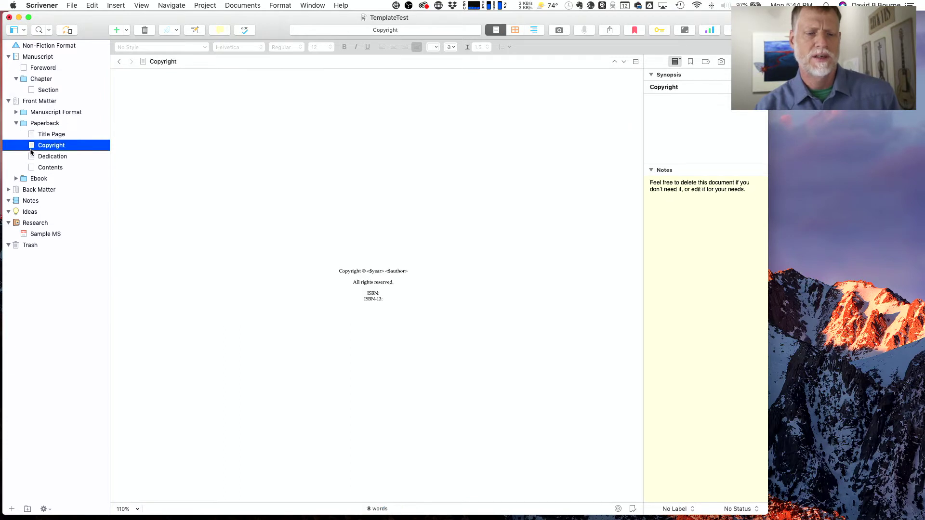
pyautogui.click(33, 156)
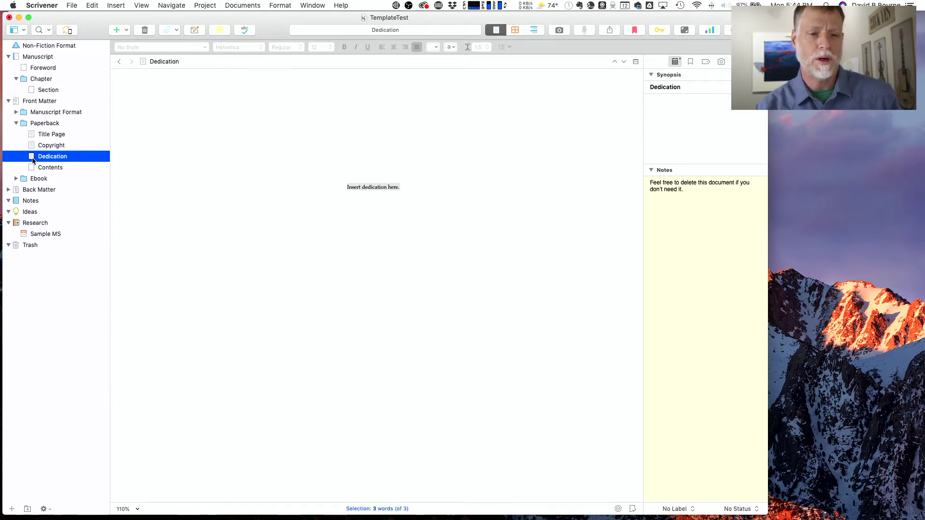
pyautogui.click(32, 168)
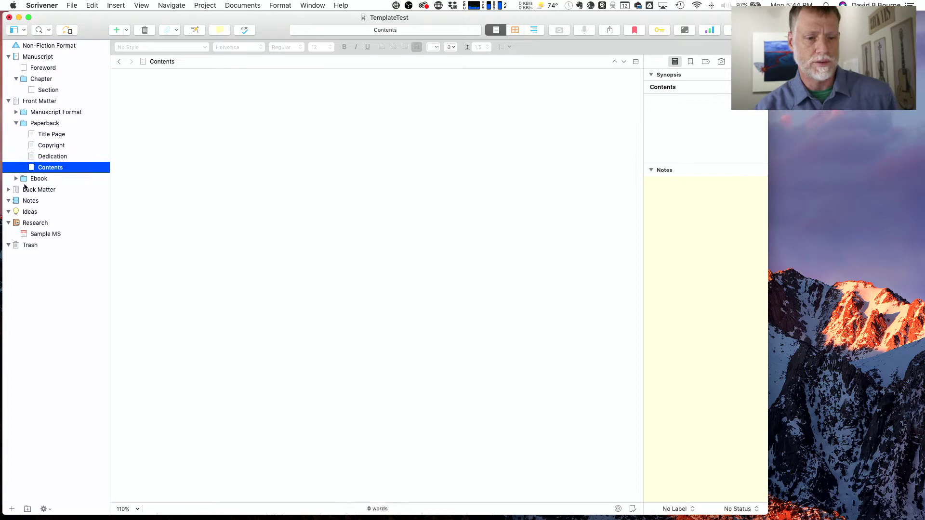
pyautogui.click(23, 181)
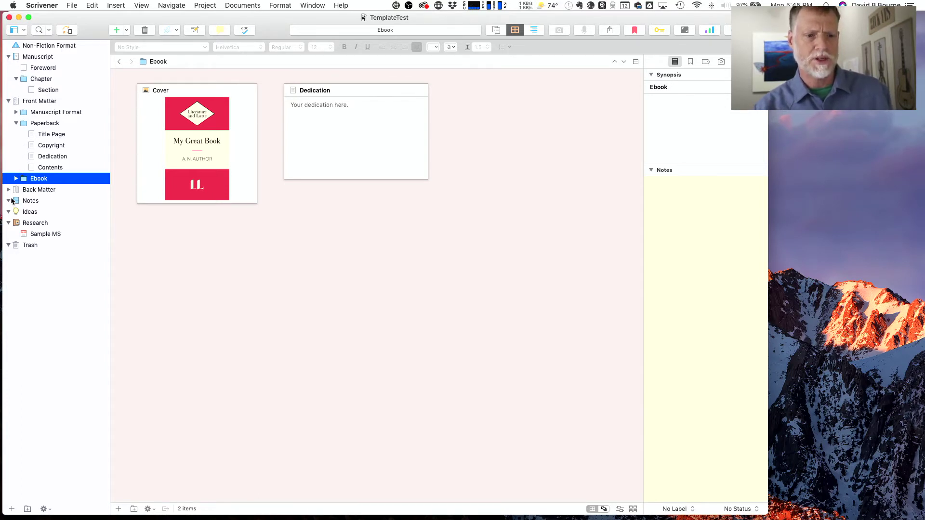
# - Expand Back Matter's folders, view Endnotes and the paperback Notes, then the empty top-level Notes folder
pyautogui.click(14, 192)
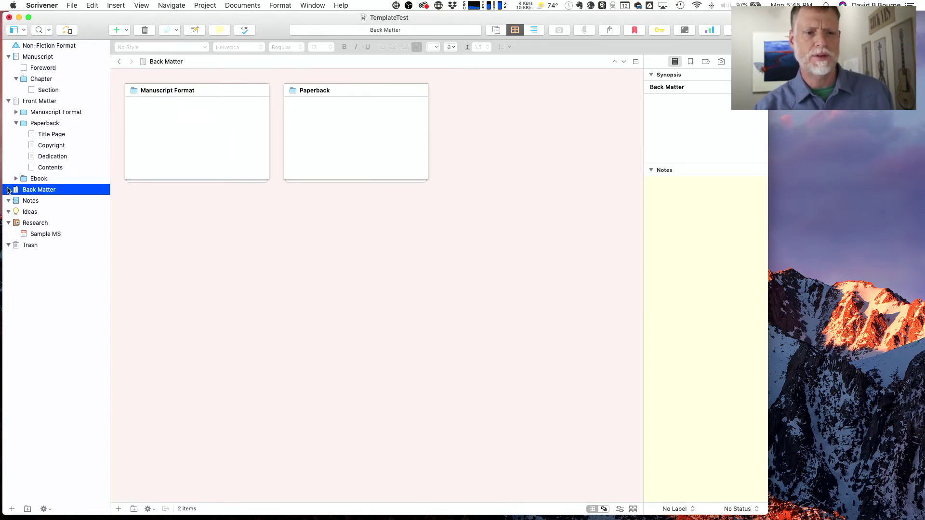
pyautogui.click(8, 190)
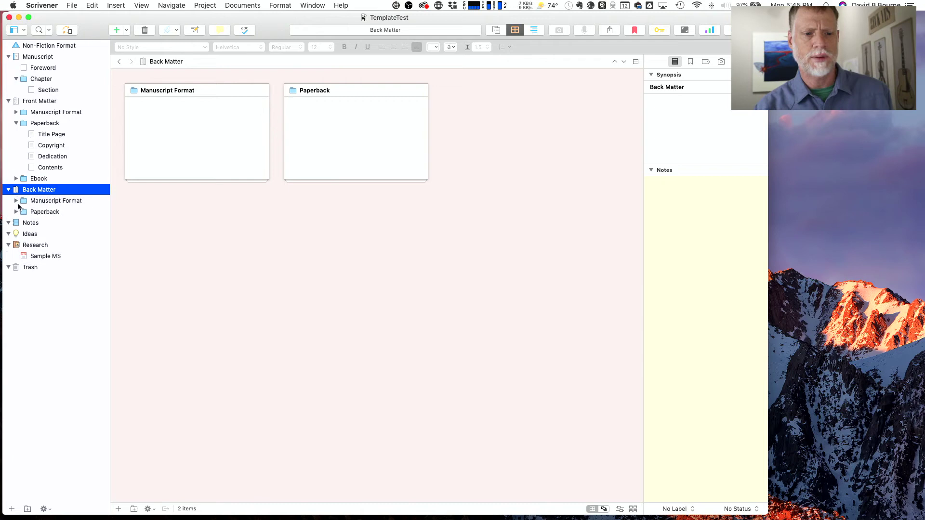
pyautogui.click(16, 202)
pyautogui.click(29, 215)
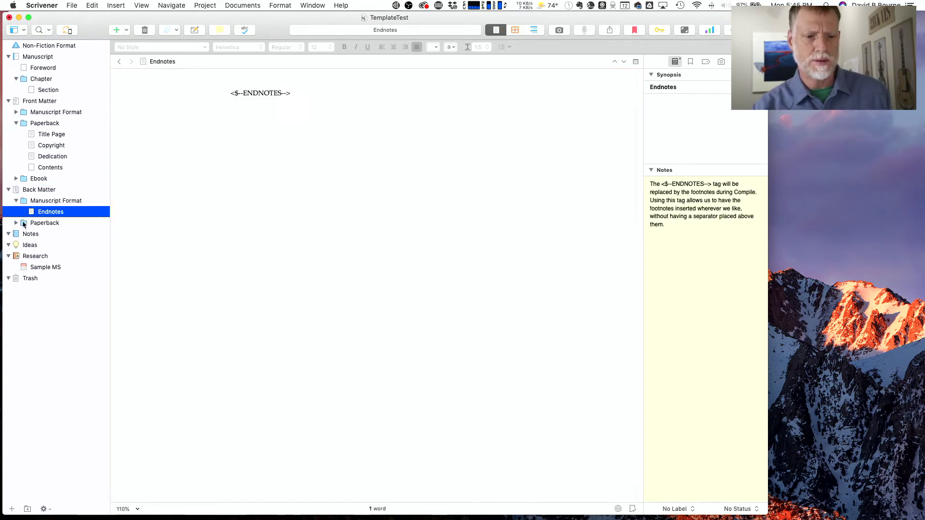
pyautogui.click(23, 223)
pyautogui.click(16, 224)
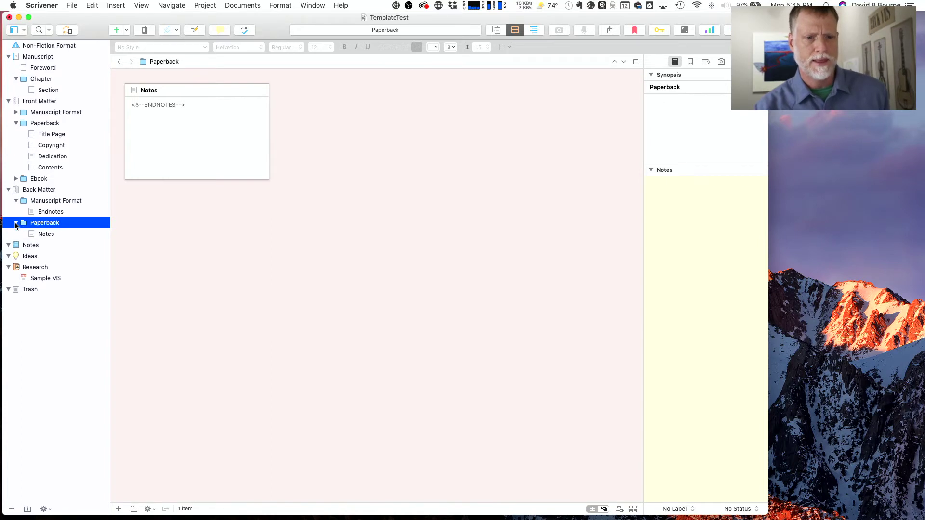
pyautogui.click(38, 236)
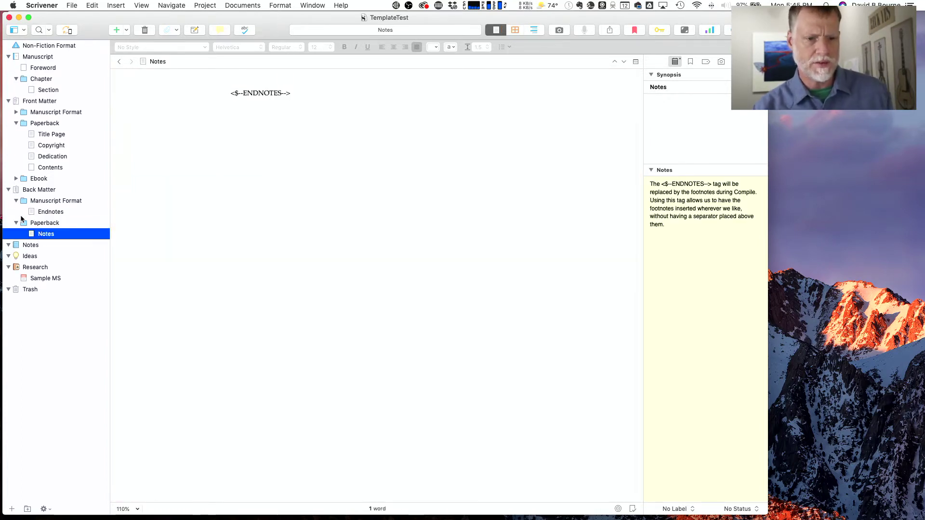
pyautogui.click(15, 247)
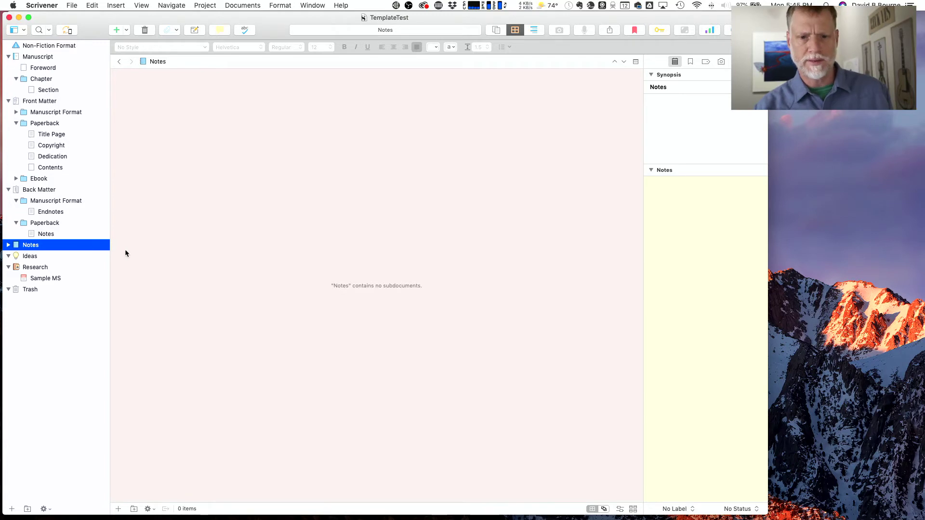
pyautogui.click(13, 260)
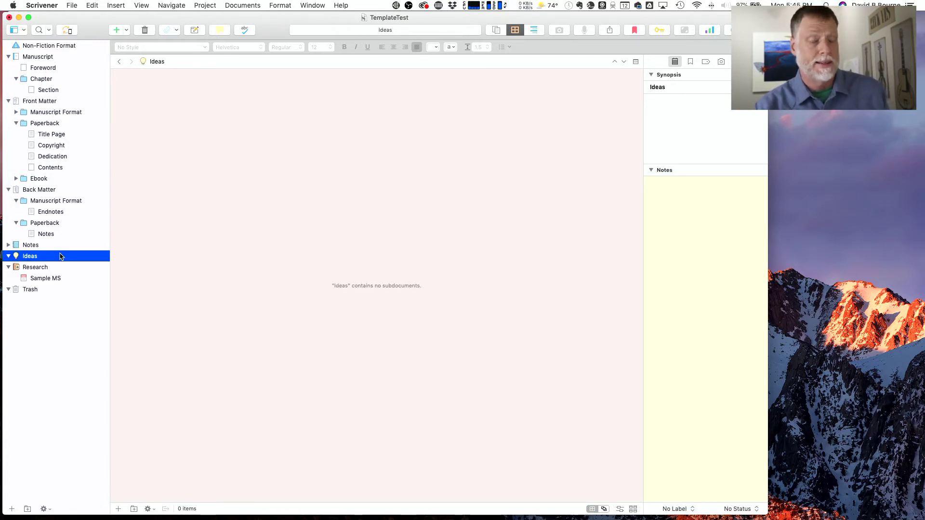
pyautogui.click(19, 270)
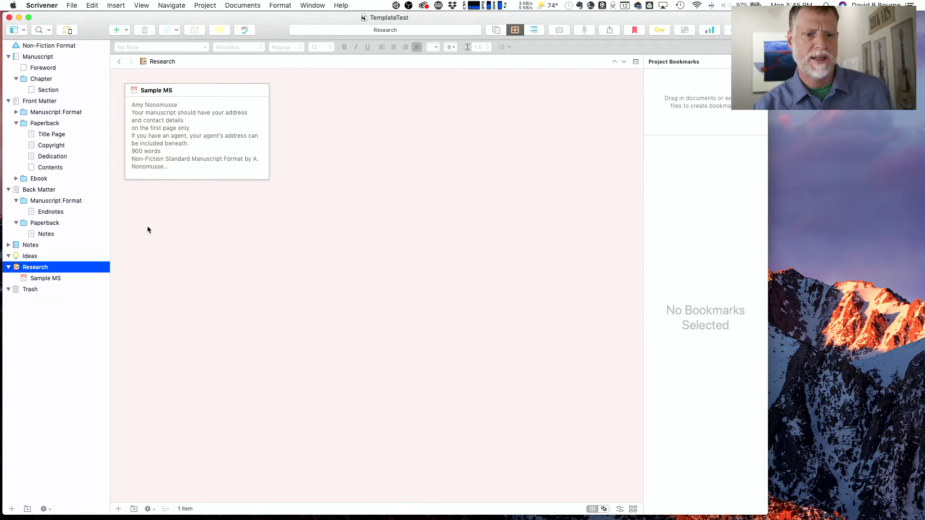
pyautogui.doubleClick(135, 93)
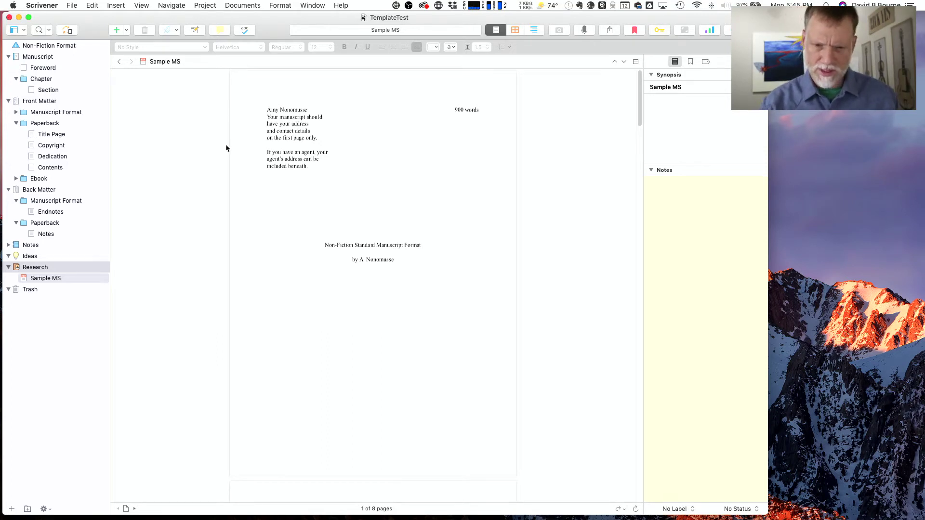
pyautogui.scroll(-3, 226, 145)
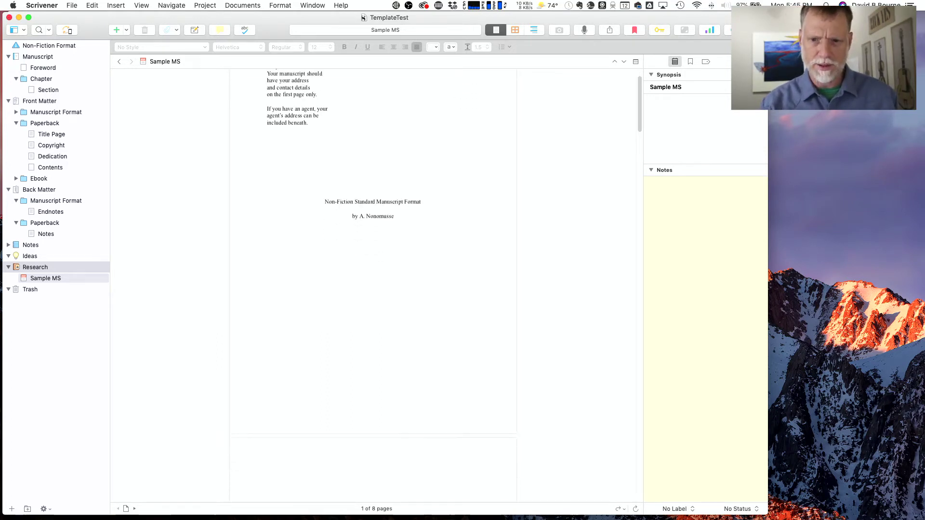
pyautogui.scroll(-2, 337, 149)
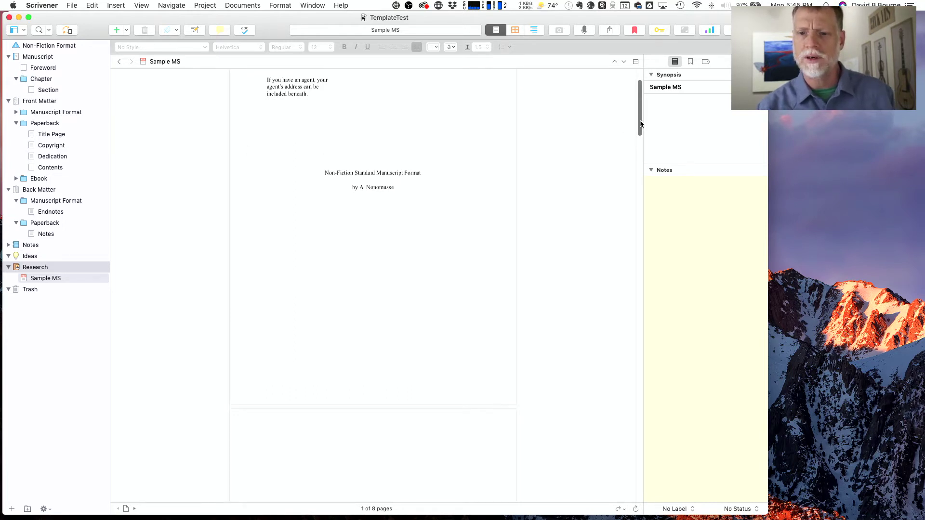
pyautogui.moveTo(640, 124); pyautogui.dragTo(626, 107)
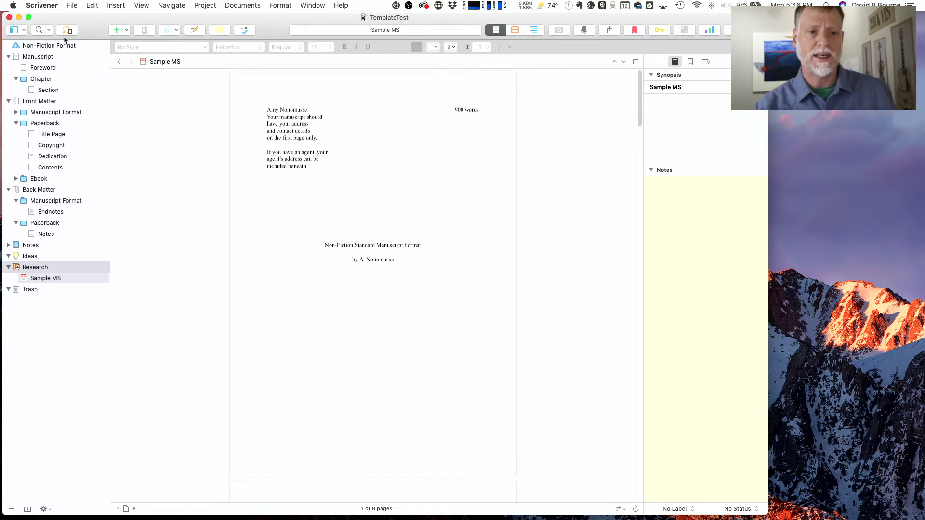
# - Open the Non-Fiction Format notes and zoom the editor text in twice to 150%
pyautogui.click(27, 46)
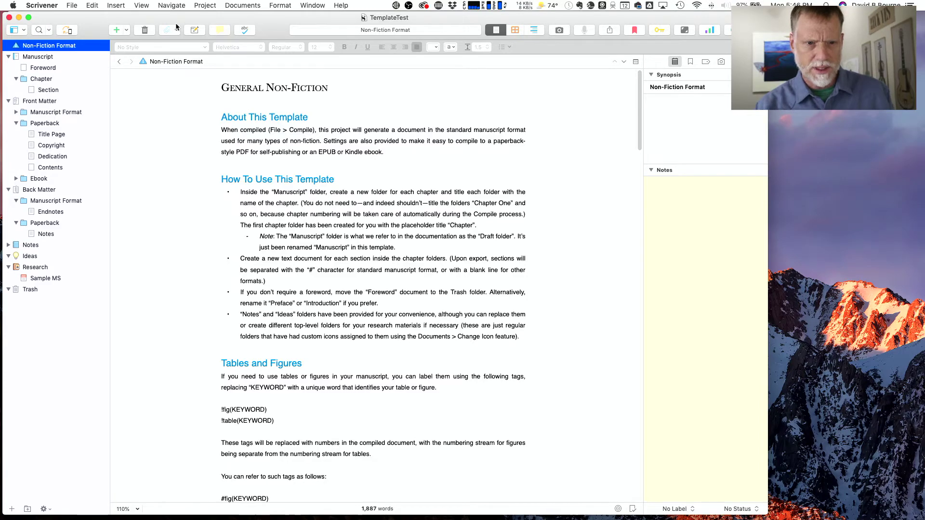
pyautogui.click(142, 6)
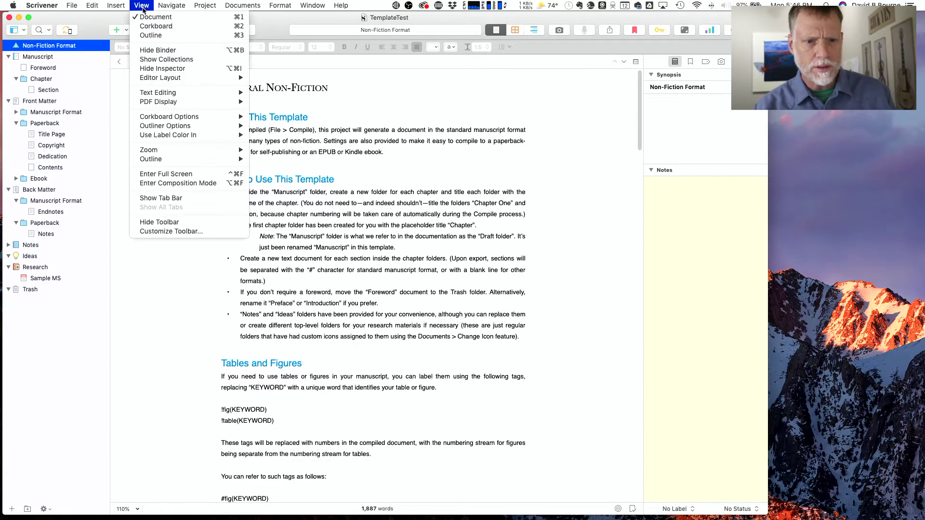
pyautogui.moveTo(198, 155)
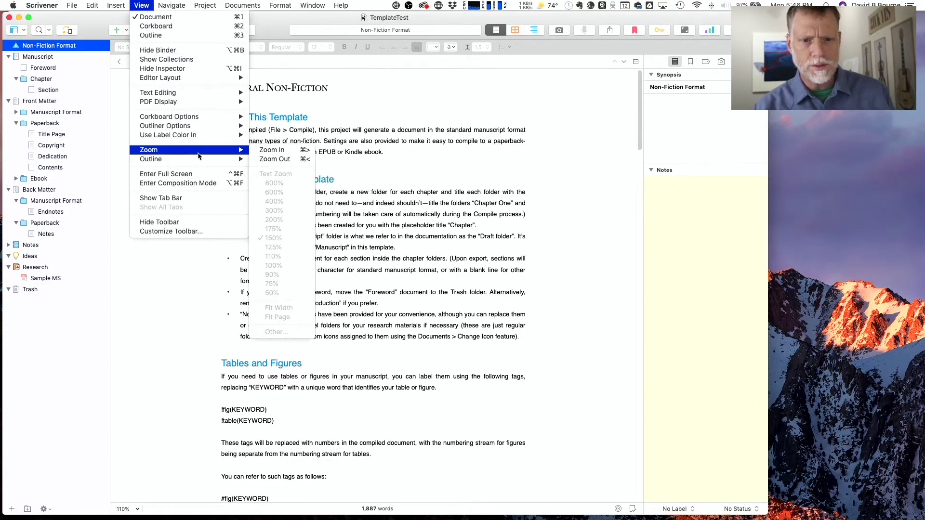
pyautogui.click(274, 150)
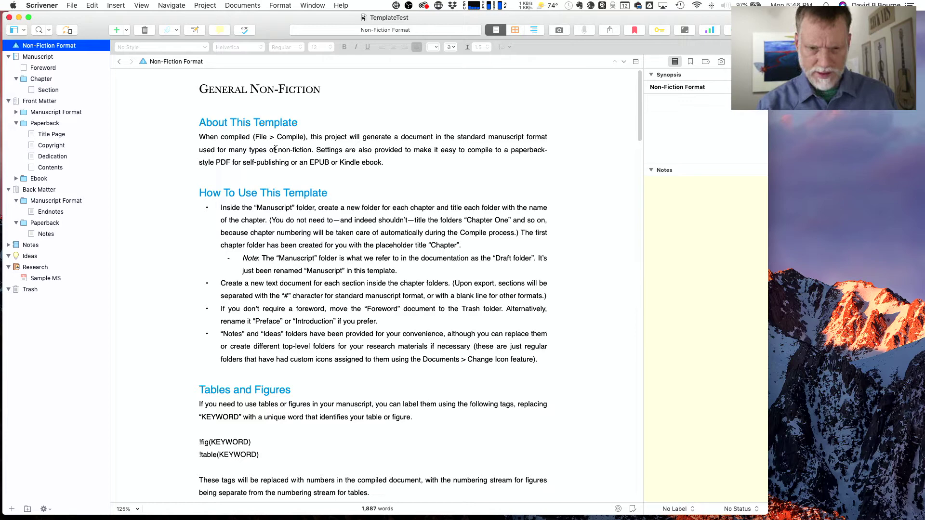
pyautogui.press('super+shift+period')
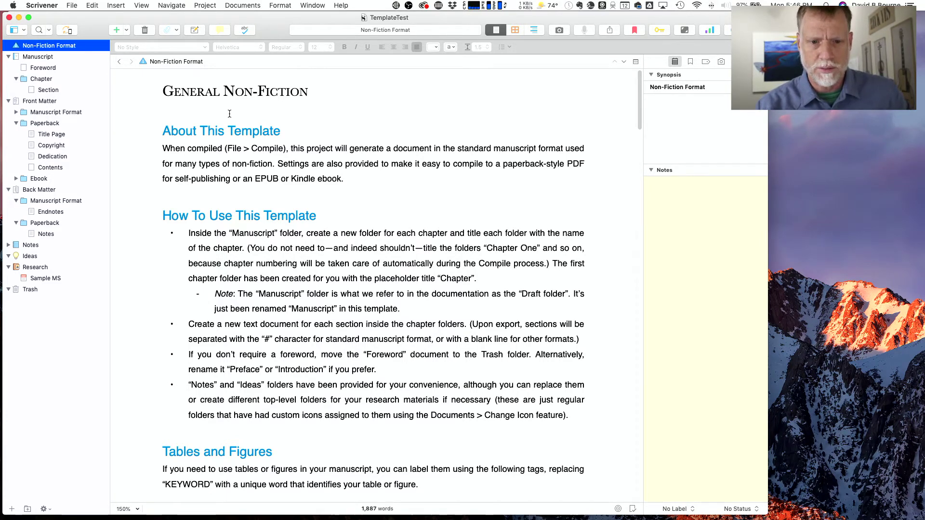
# - Scroll down to the section on compiling to standard manuscript format
pyautogui.scroll(-2, 248, 142)
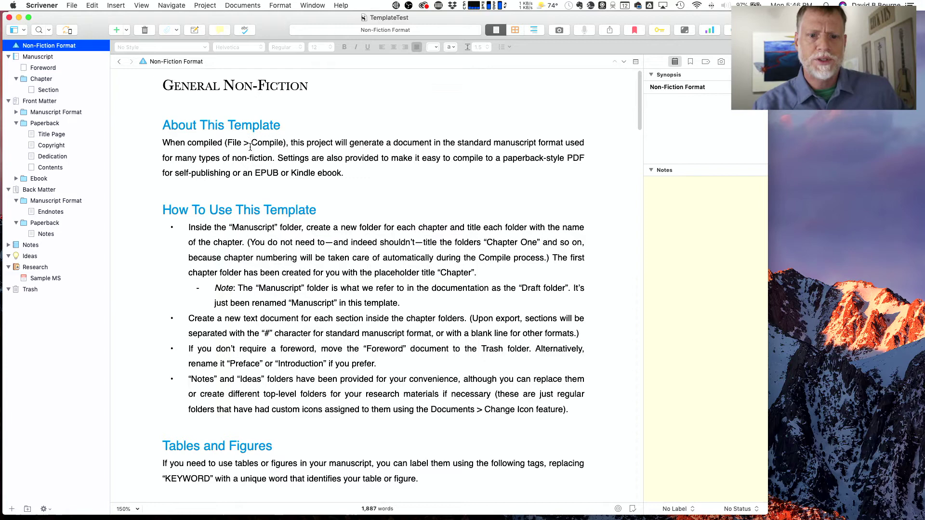
pyautogui.scroll(-6, 250, 146)
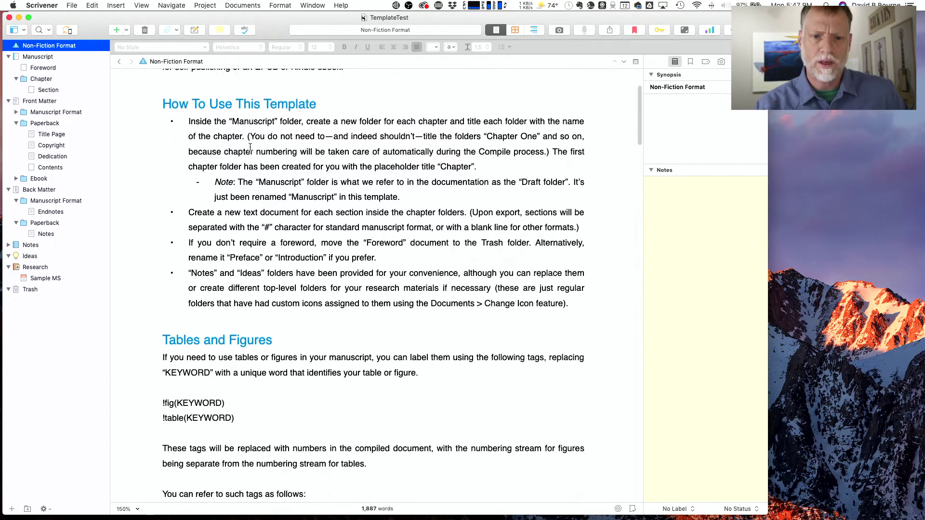
pyautogui.scroll(-5, 250, 147)
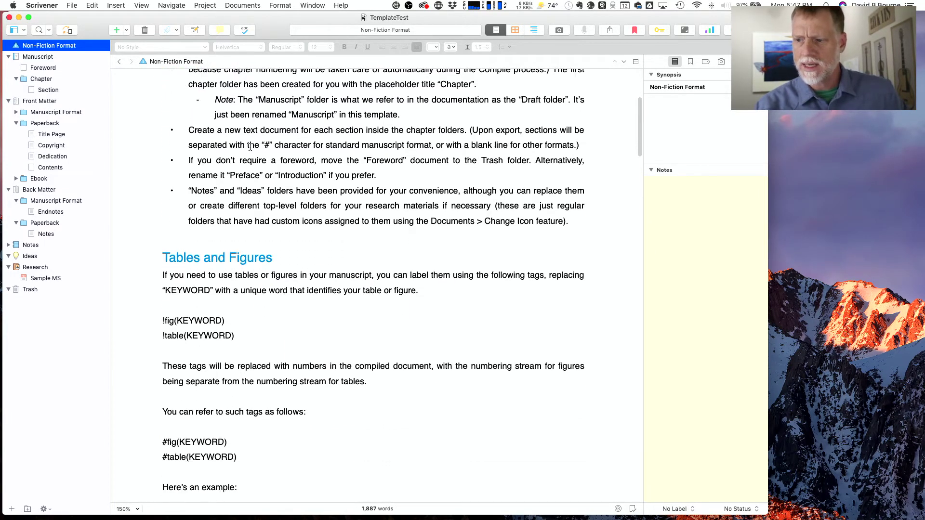
pyautogui.scroll(-10, 250, 147)
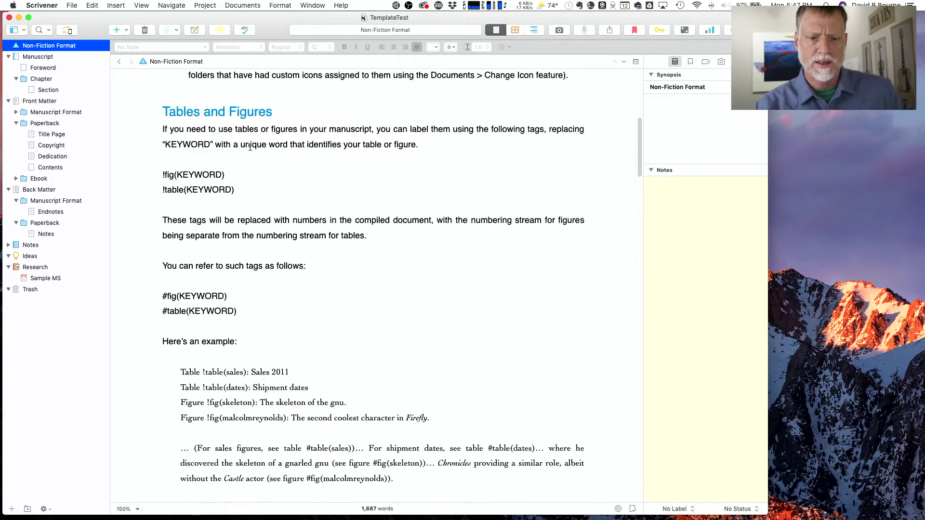
pyautogui.scroll(-1, 250, 147)
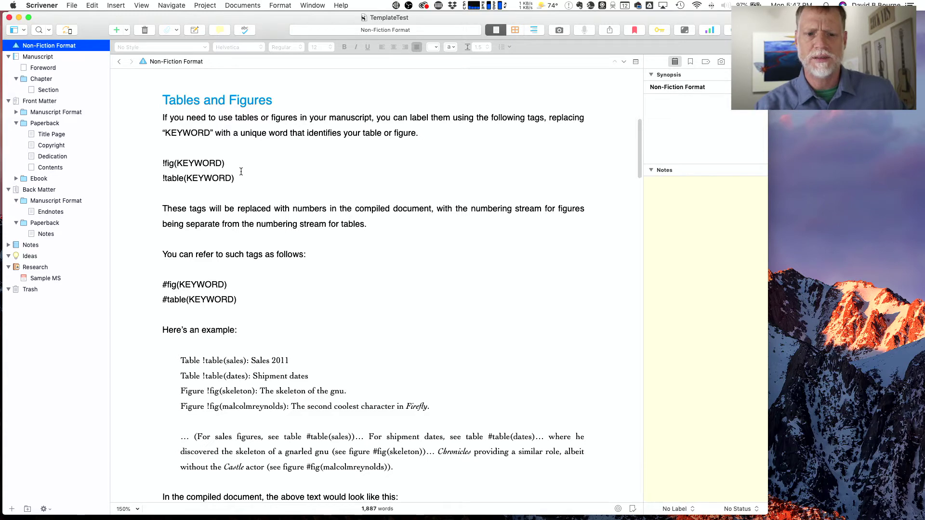
pyautogui.scroll(-16, 242, 173)
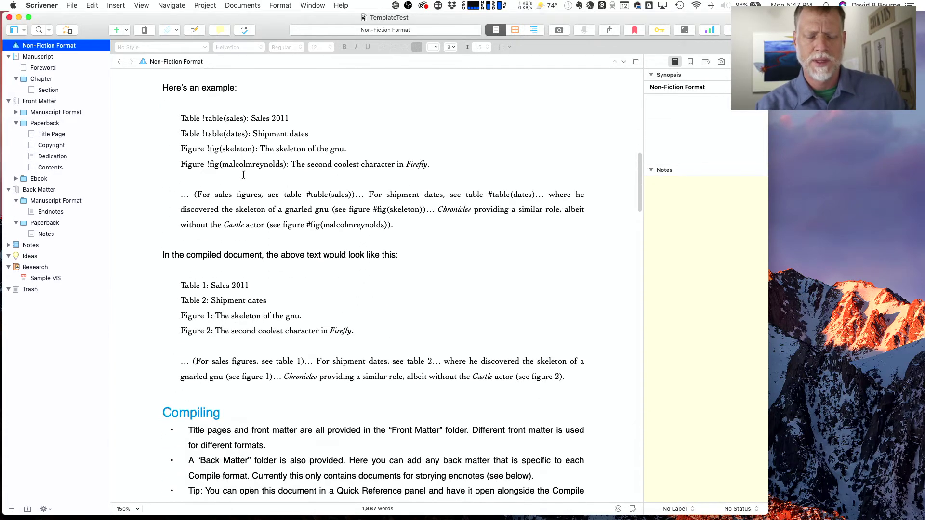
pyautogui.scroll(-13, 243, 175)
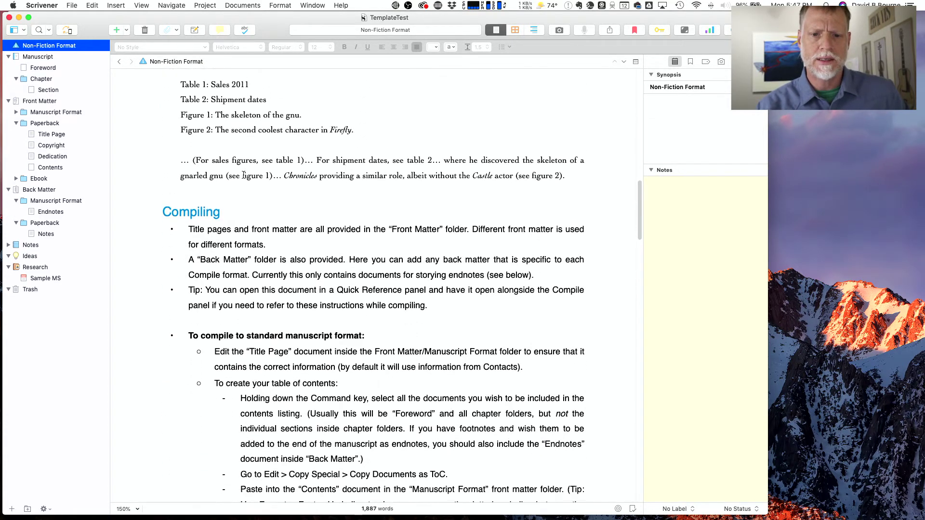
pyautogui.scroll(-3, 243, 174)
pyautogui.scroll(-2, 243, 175)
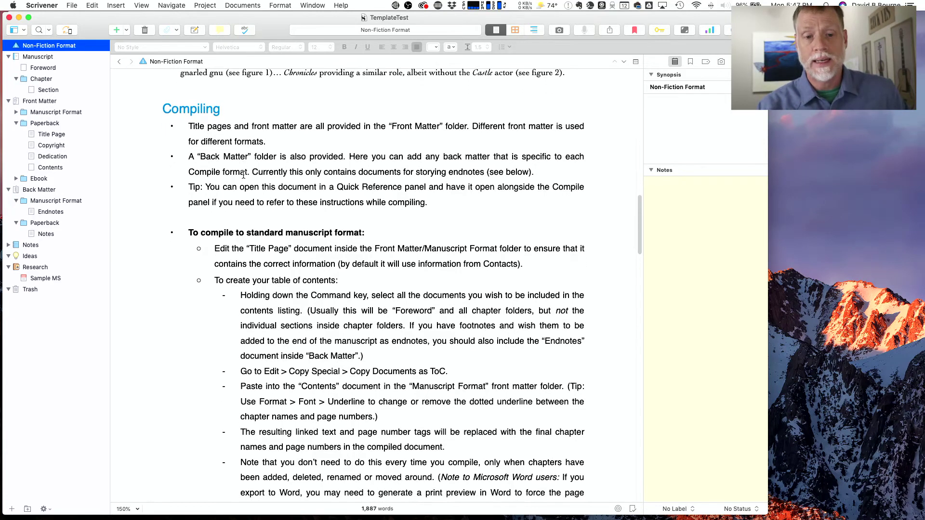
pyautogui.scroll(-1, 244, 175)
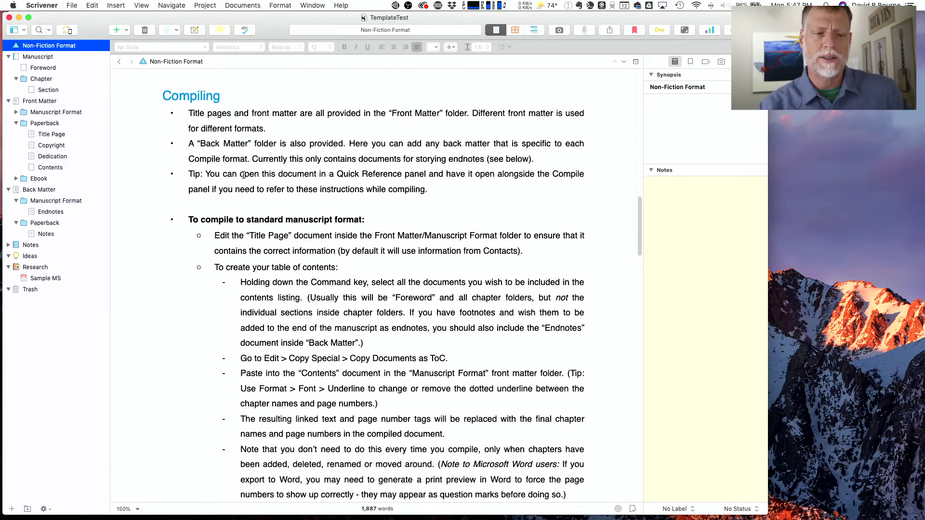
pyautogui.scroll(-8, 243, 175)
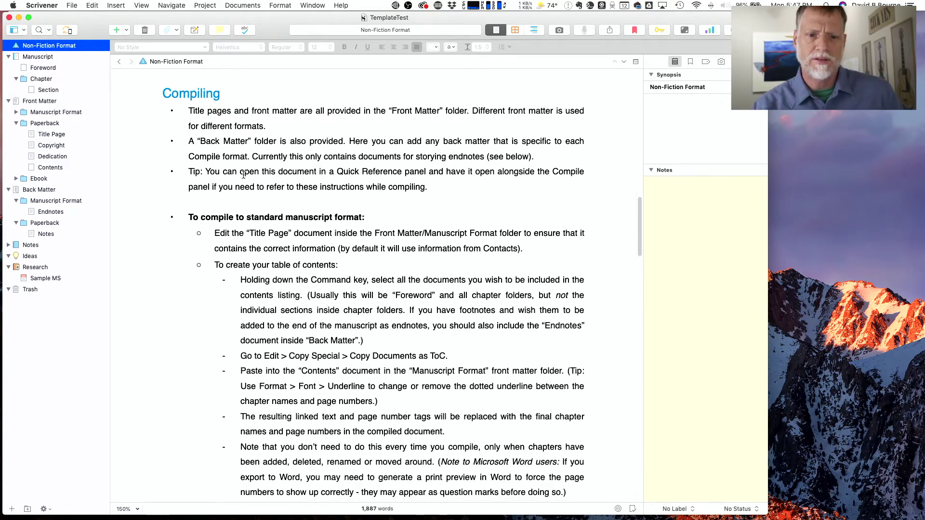
pyautogui.scroll(-20, 243, 176)
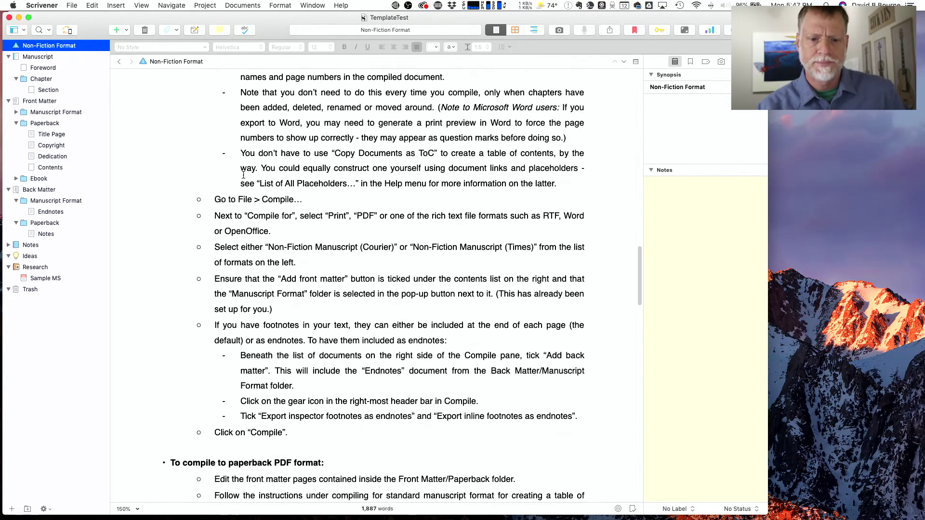
pyautogui.scroll(-9, 243, 175)
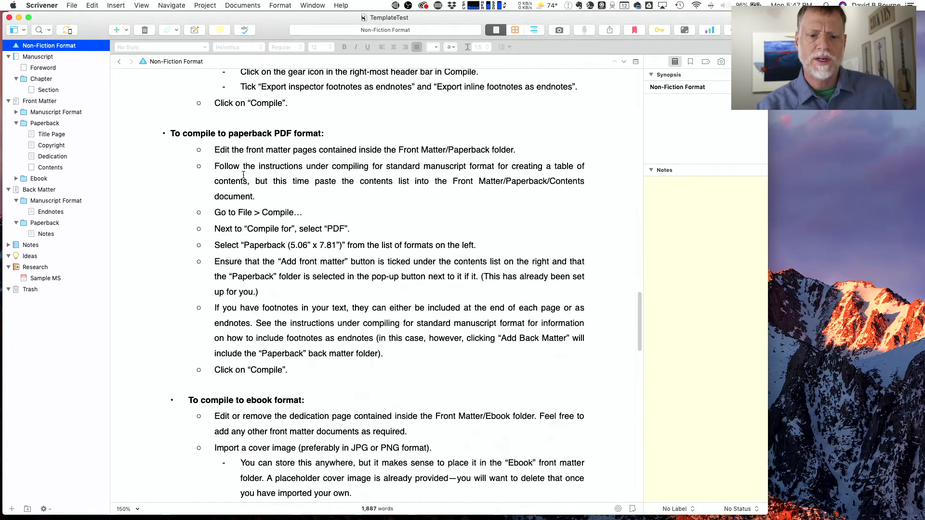
pyautogui.scroll(-3, 243, 175)
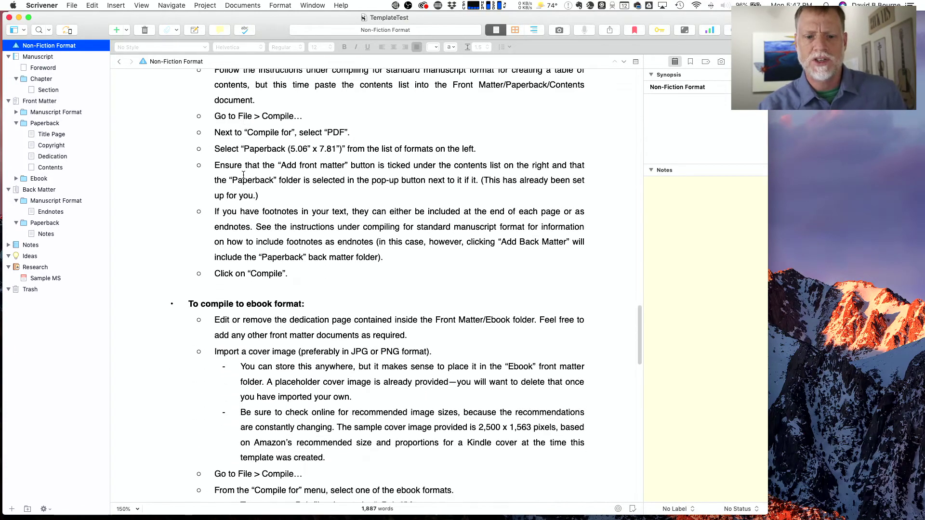
pyautogui.scroll(7, 243, 176)
pyautogui.scroll(20, 243, 176)
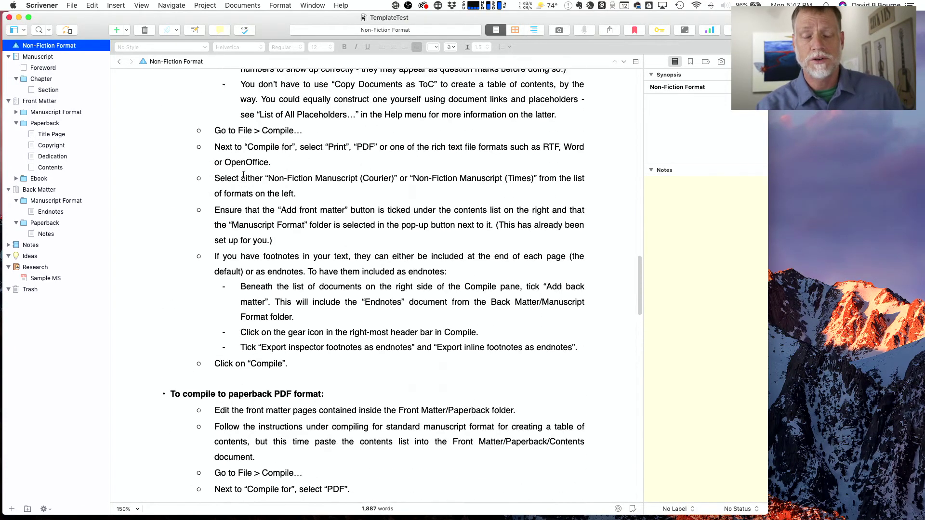
pyautogui.scroll(4, 244, 175)
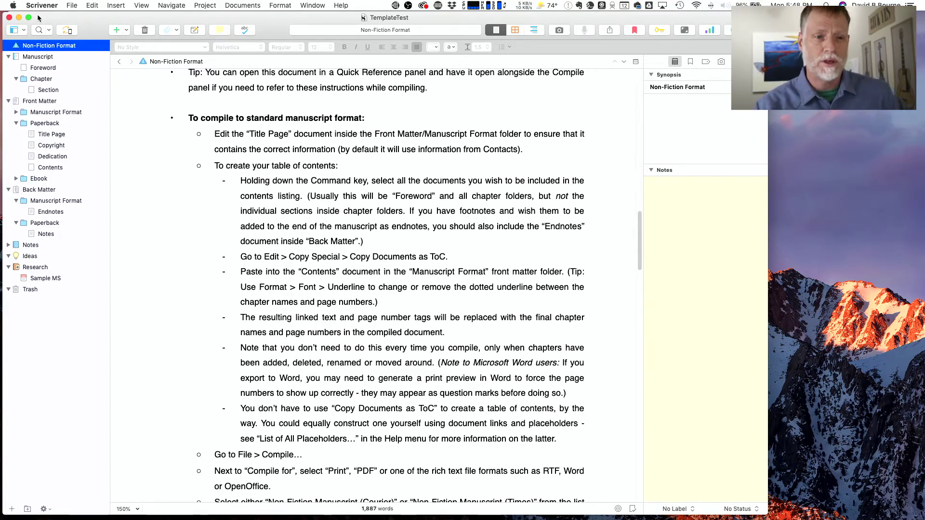
# - Close the TemplateTest project window and choose File > New Project
pyautogui.click(9, 18)
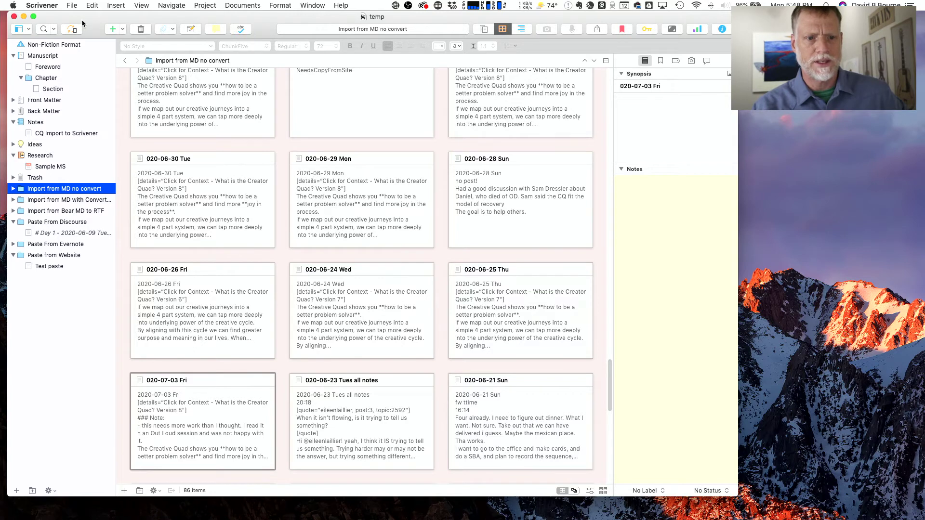
pyautogui.click(178, 96)
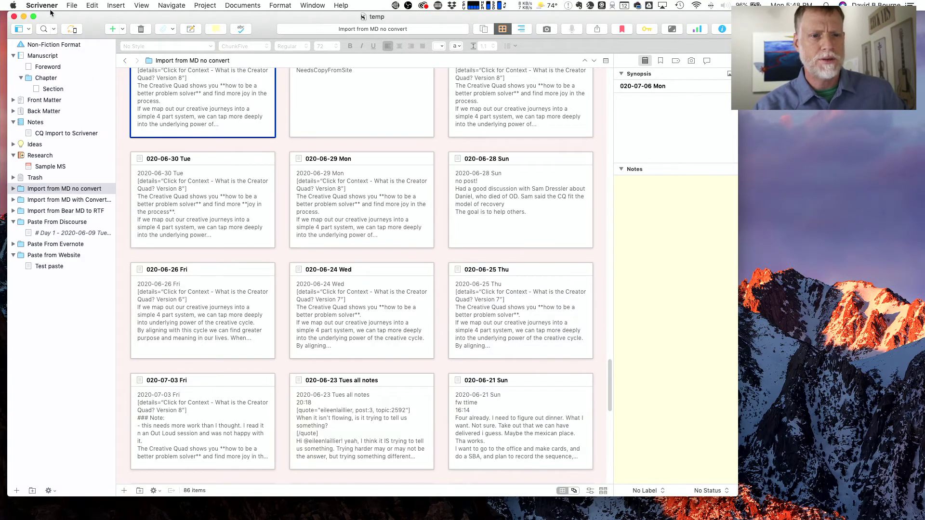
pyautogui.click(71, 6)
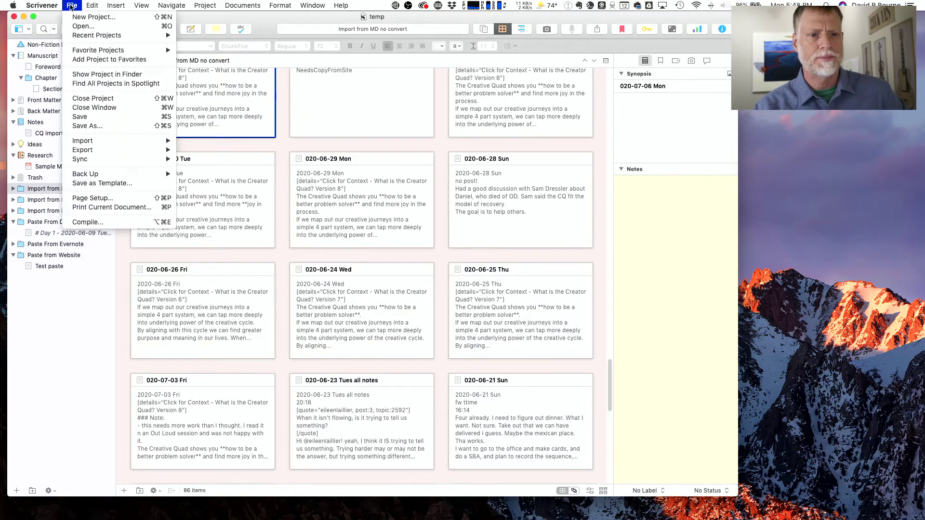
pyautogui.click(71, 6)
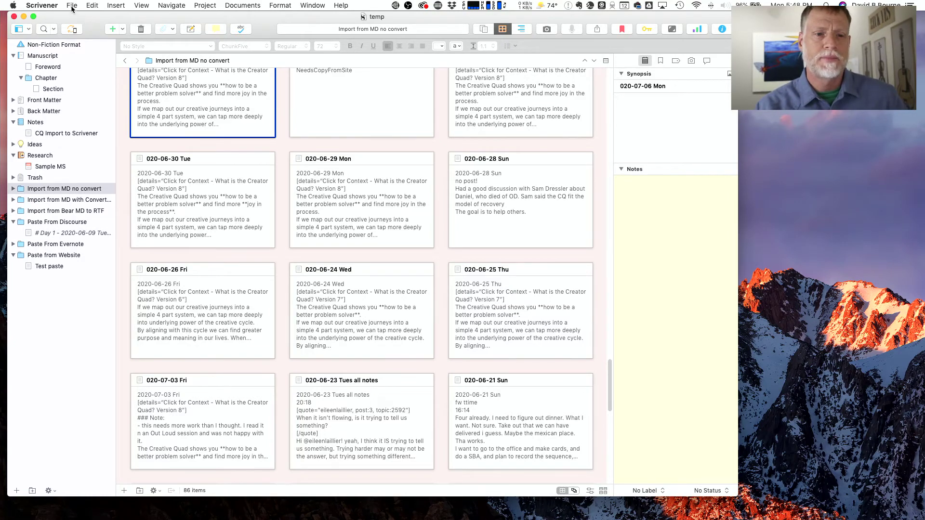
pyautogui.click(72, 6)
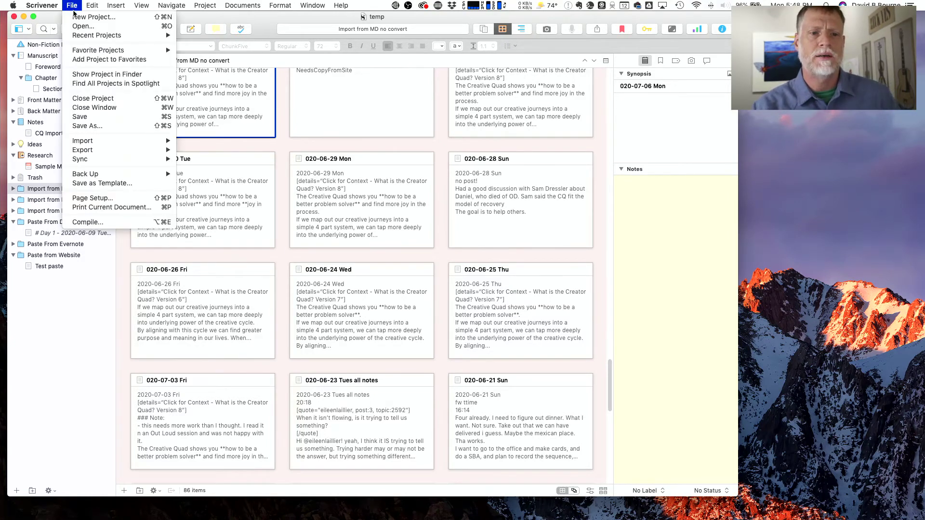
pyautogui.click(79, 18)
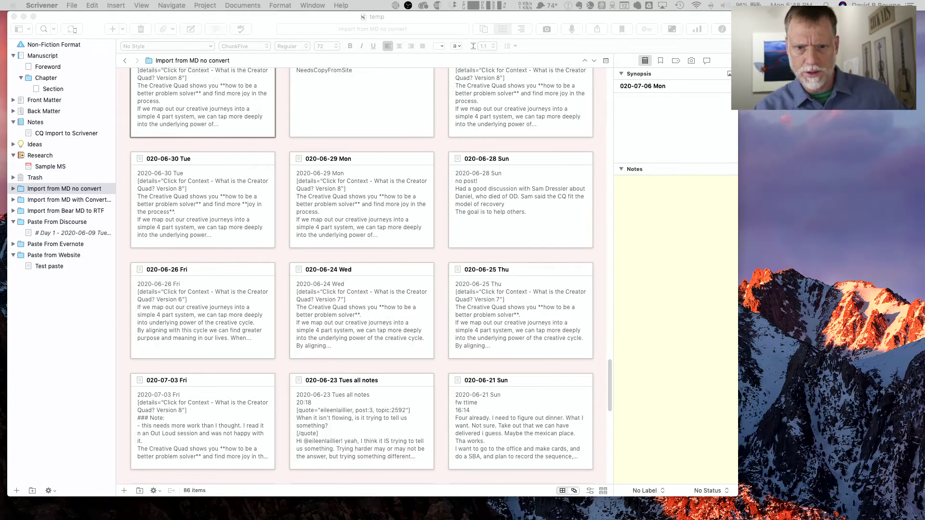
# - In the Project Templates chooser, select General Non-Fiction under the Non-Fiction category
pyautogui.press('super+shift+n')
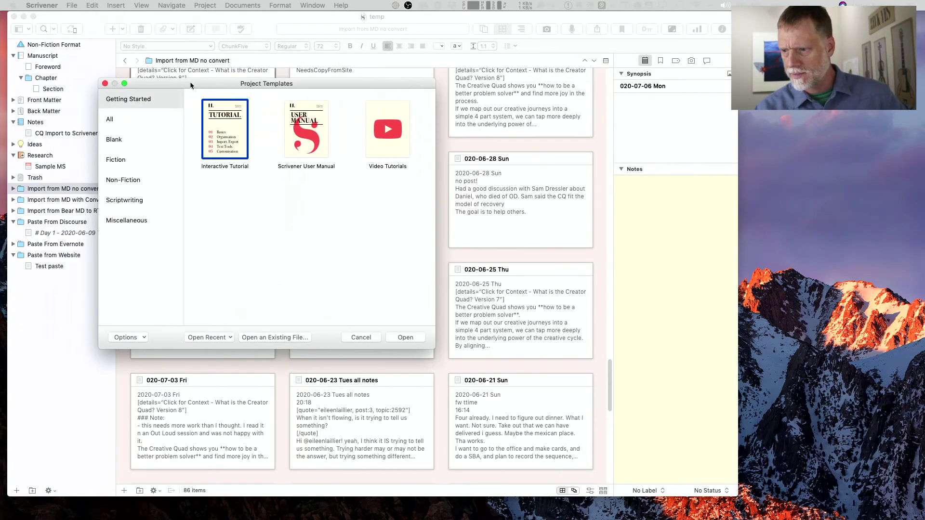
pyautogui.moveTo(368, 71); pyautogui.dragTo(376, 63)
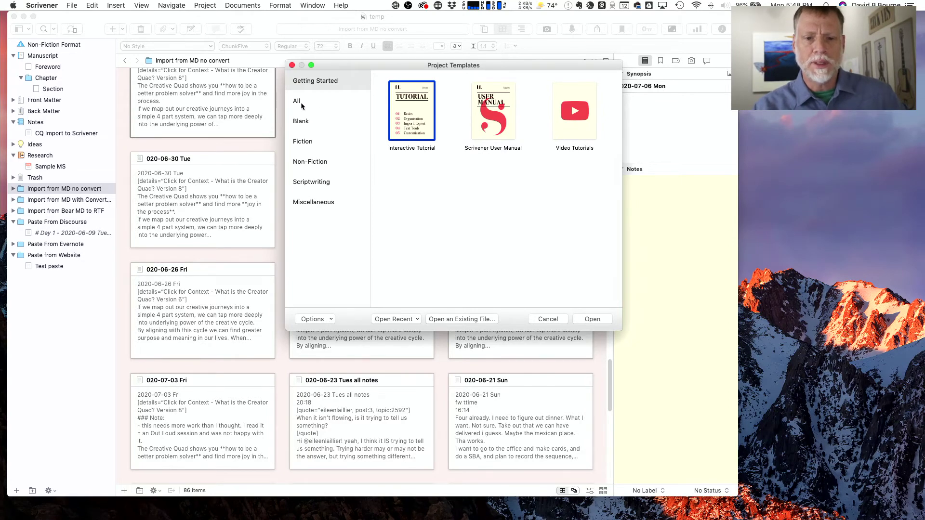
pyautogui.click(308, 165)
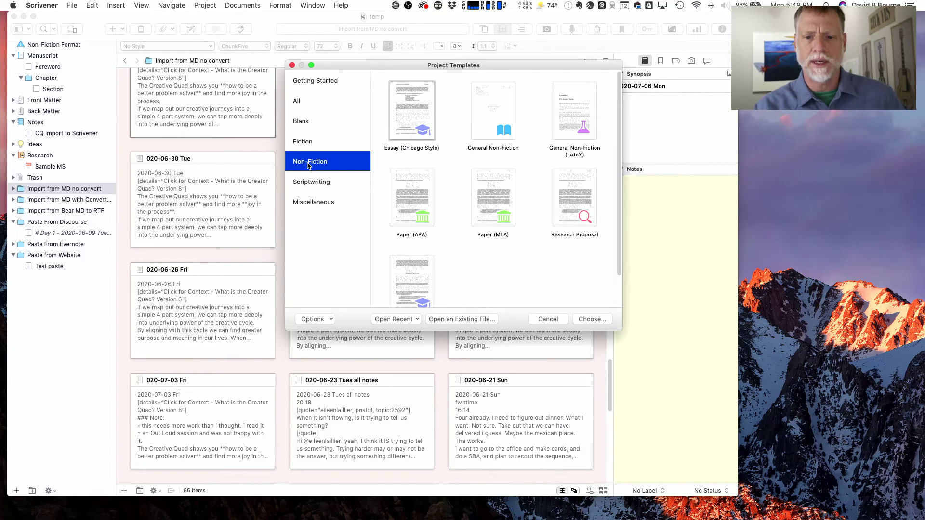
pyautogui.click(484, 126)
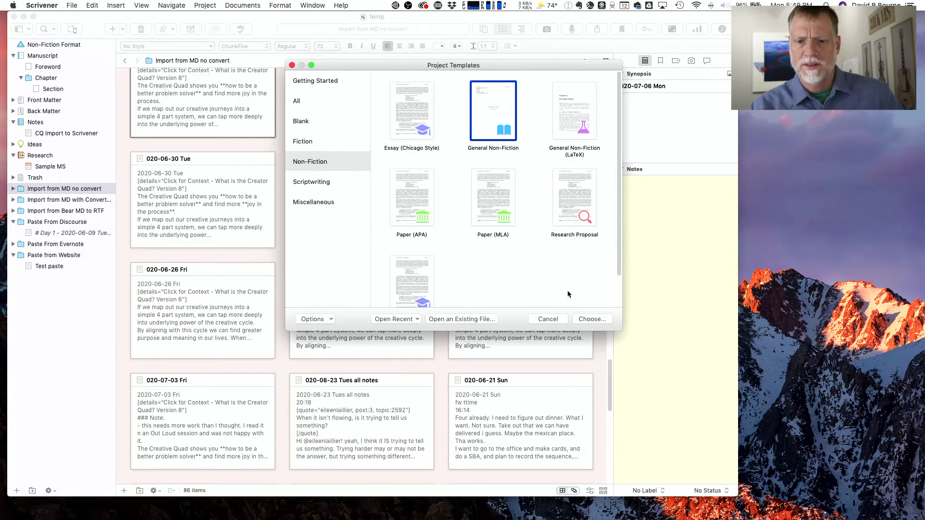
# - Name the project TemplateTest2 instead of replacing TemplateTest, and create it
pyautogui.click(590, 319)
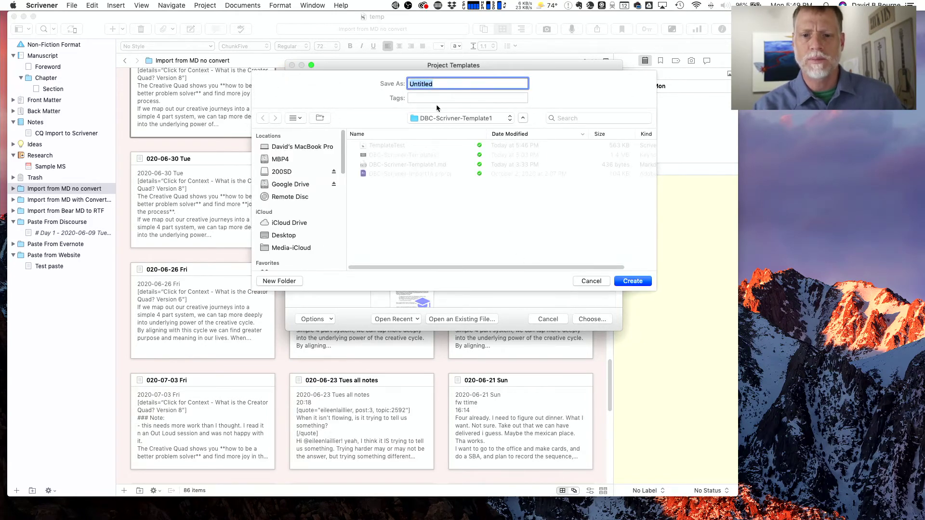
pyautogui.write('Te')
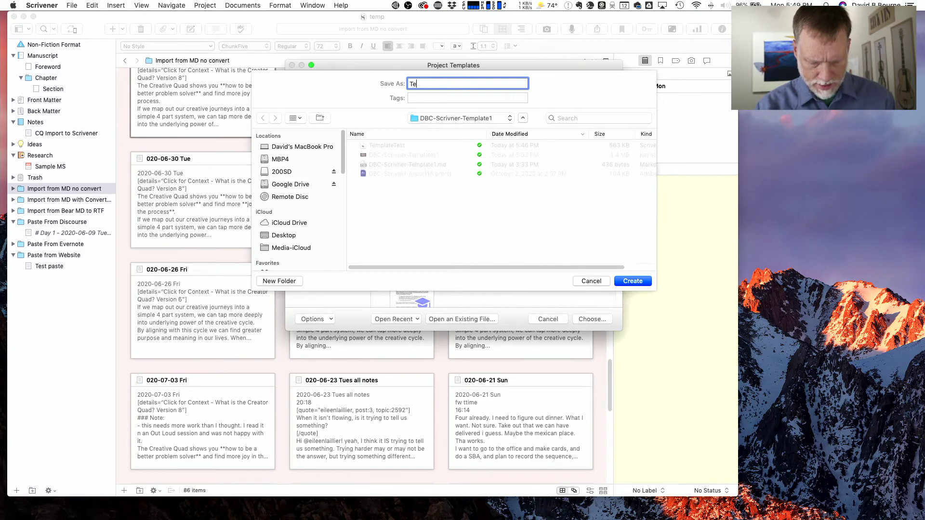
pyautogui.write('mplateTest')
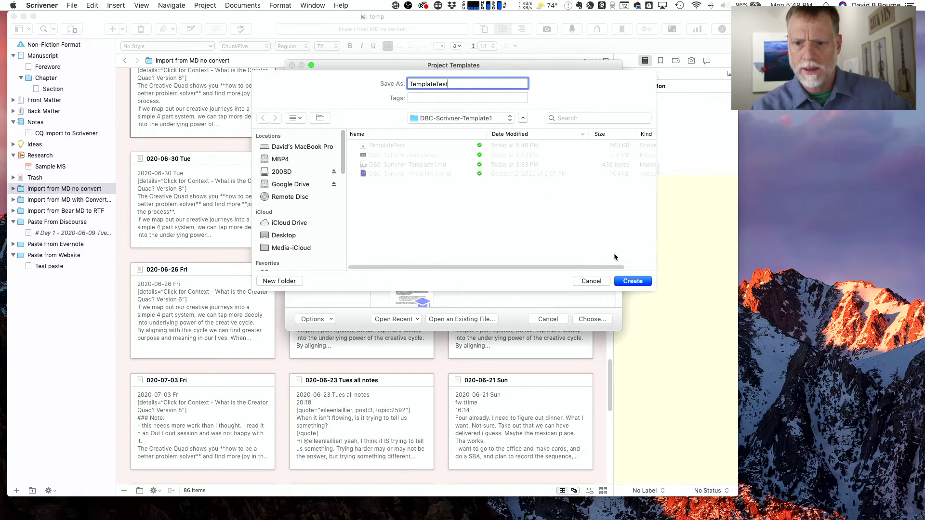
pyautogui.click(632, 282)
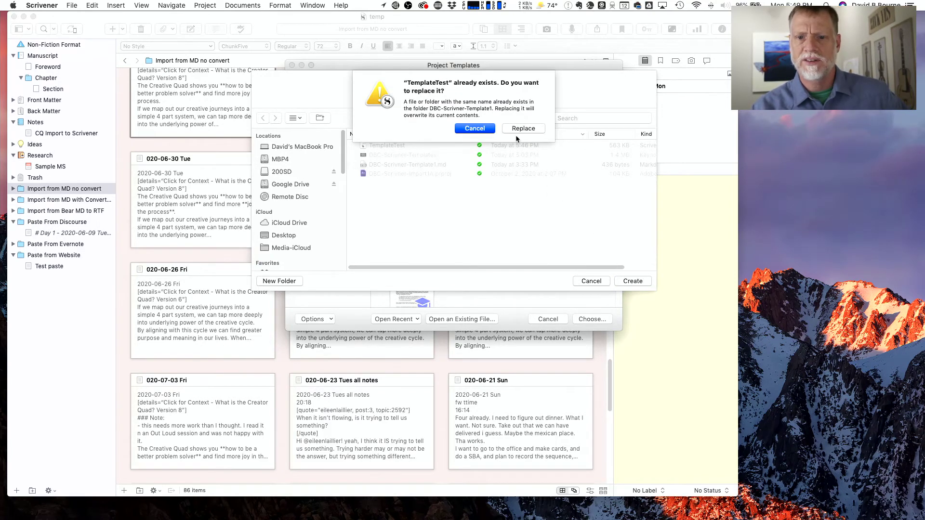
pyautogui.click(484, 128)
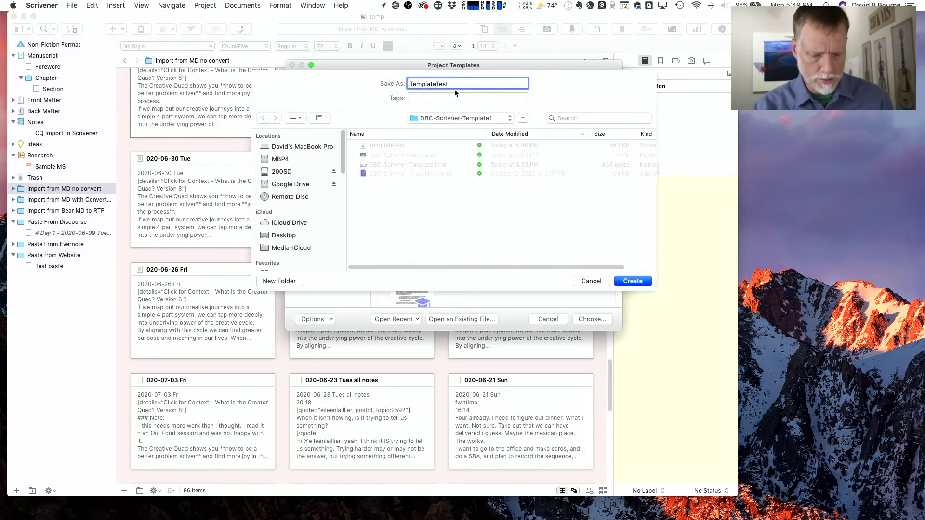
pyautogui.write('2')
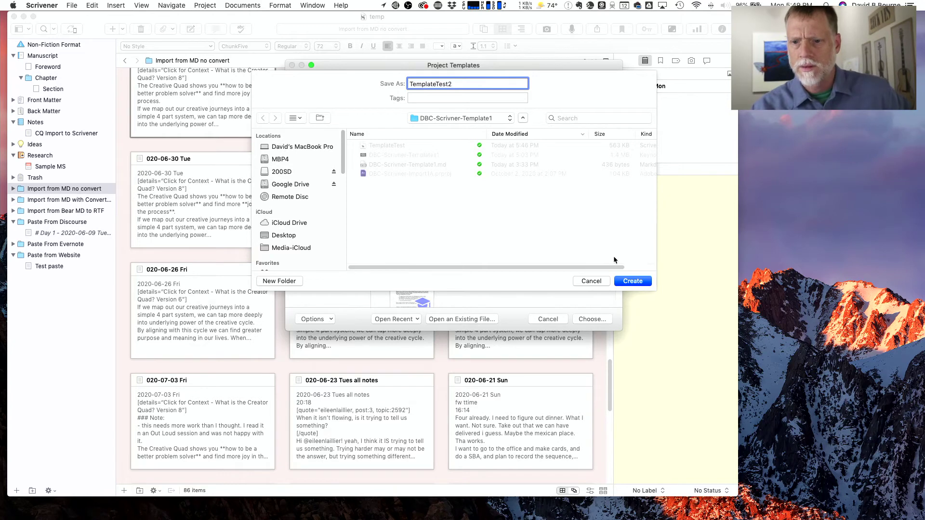
pyautogui.click(634, 283)
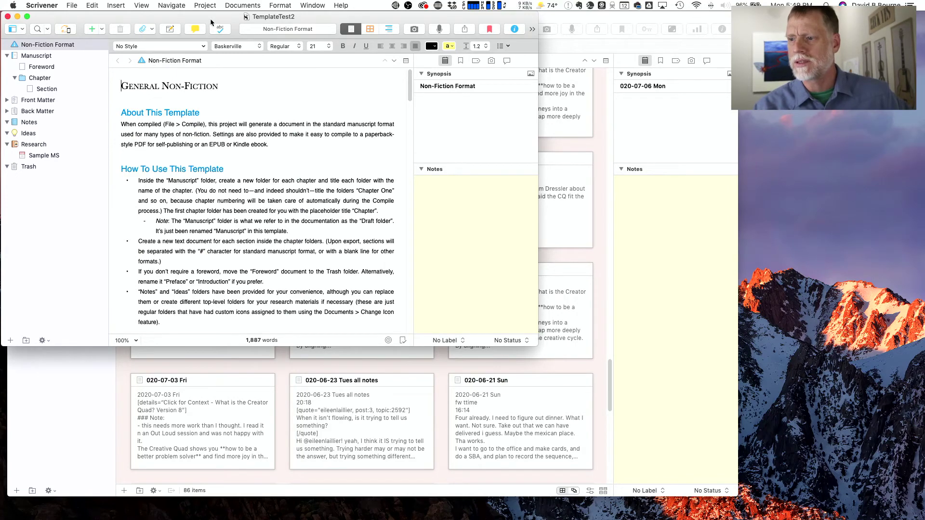
# - Enlarge the TemplateTest2 window and browse Manuscript, Non-Fiction Format and Chapter with its Section
pyautogui.moveTo(211, 18); pyautogui.dragTo(212, 19)
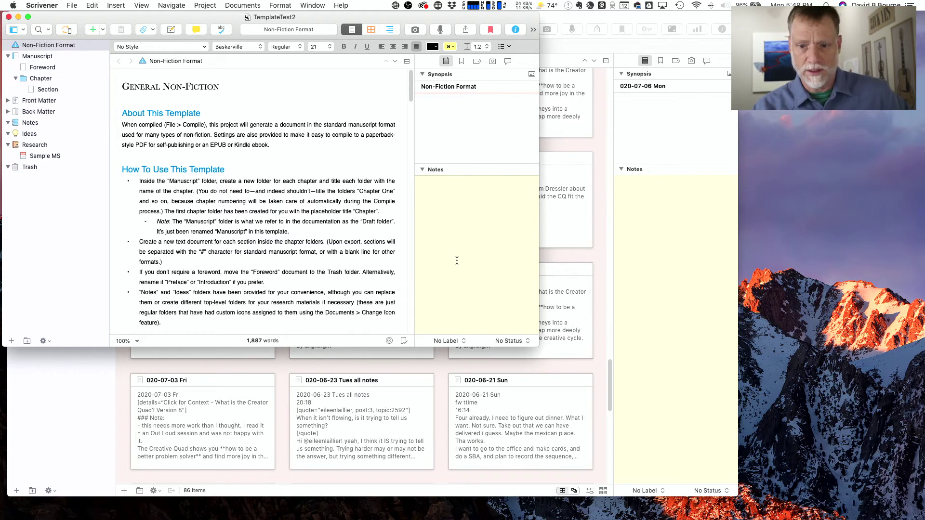
pyautogui.moveTo(535, 342); pyautogui.dragTo(782, 517)
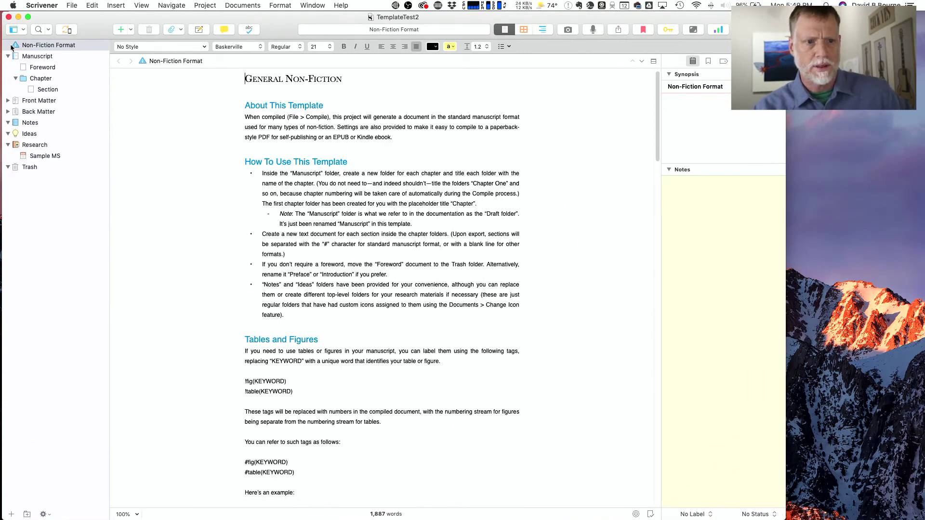
pyautogui.click(15, 60)
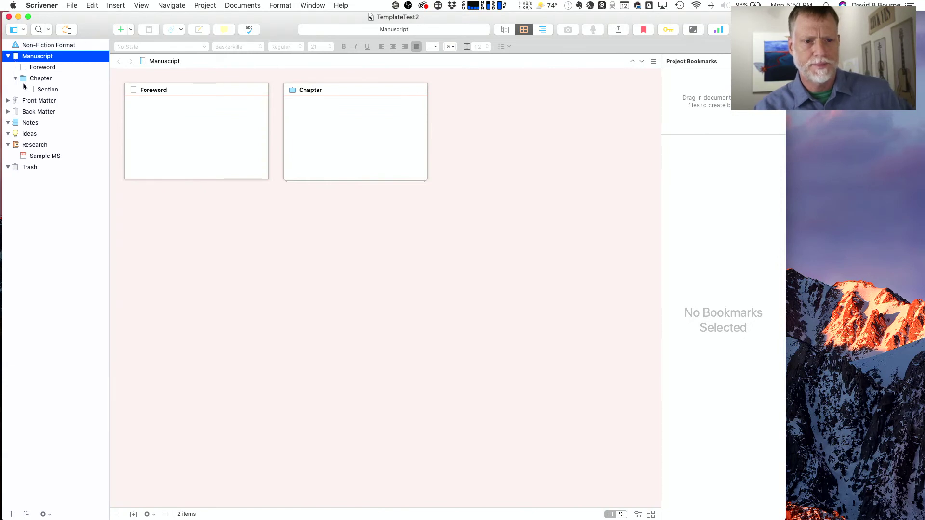
pyautogui.click(24, 80)
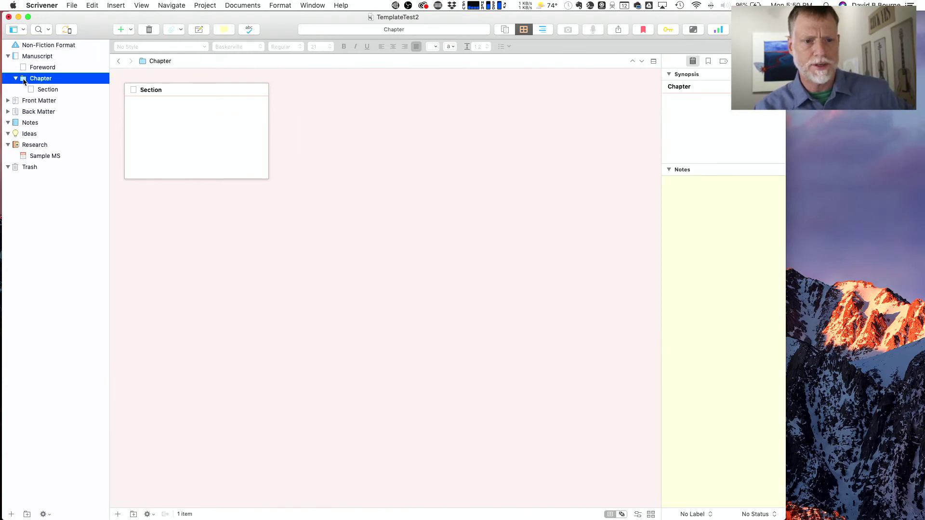
pyautogui.click(25, 46)
pyautogui.scroll(-5, 263, 178)
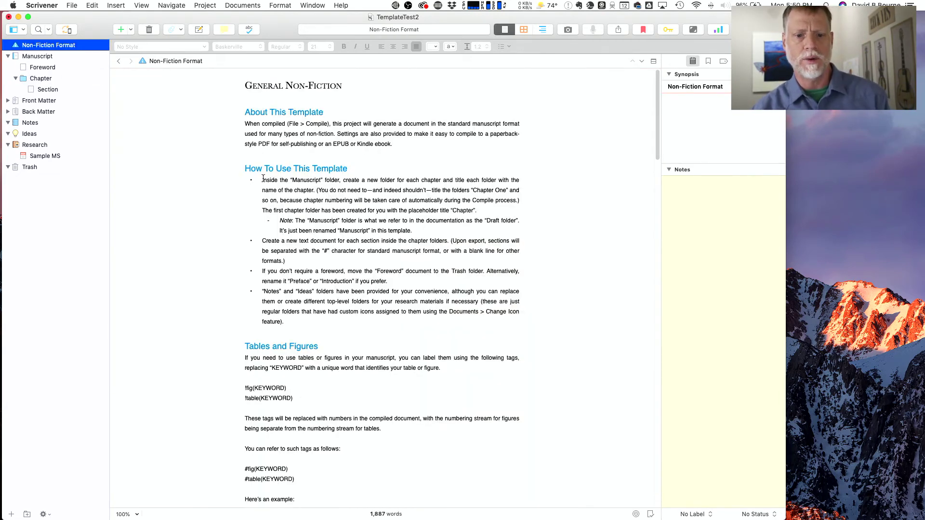
pyautogui.scroll(5, 263, 178)
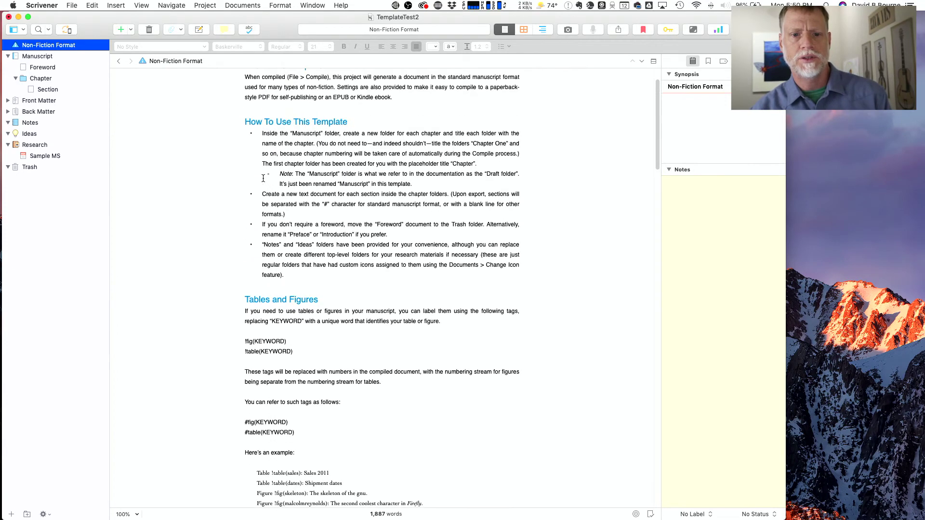
pyautogui.click(23, 80)
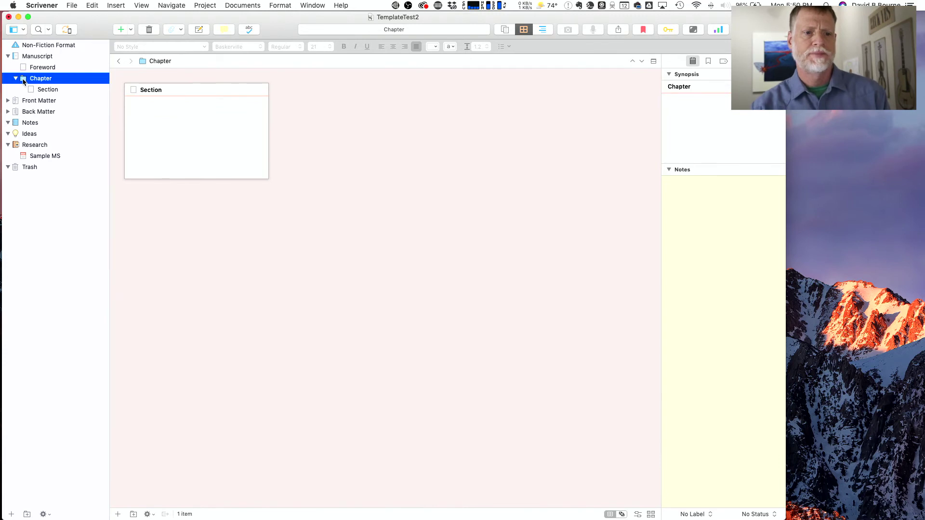
# - Duplicate the Chapter folder to create Chapter-1
pyautogui.rightClick(23, 82)
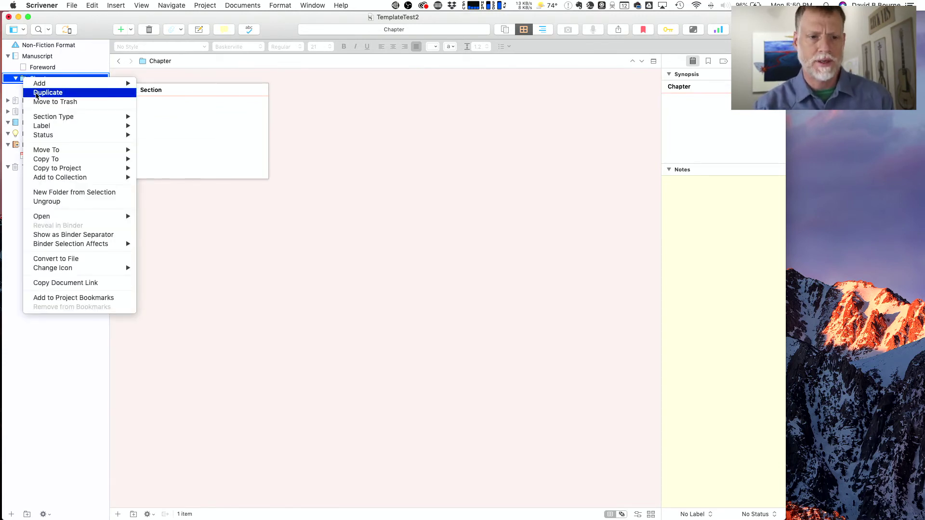
pyautogui.click(36, 96)
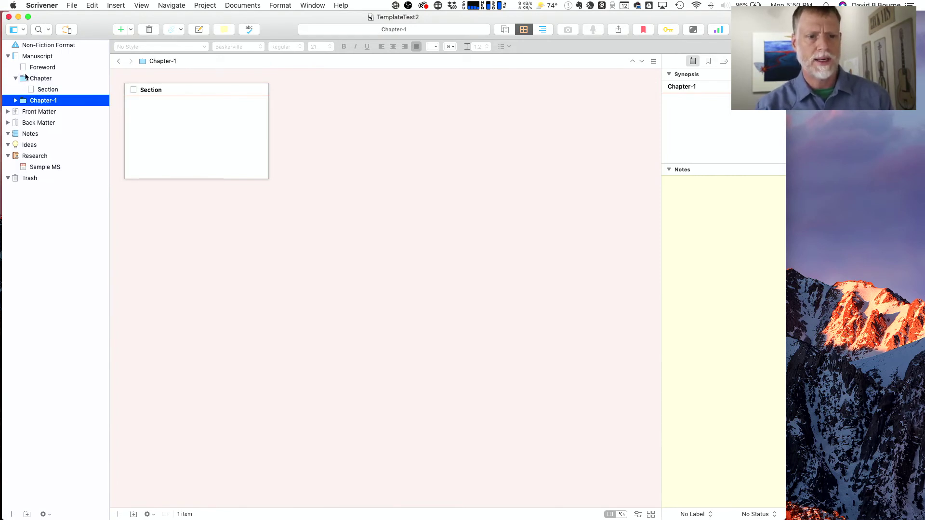
pyautogui.click(23, 78)
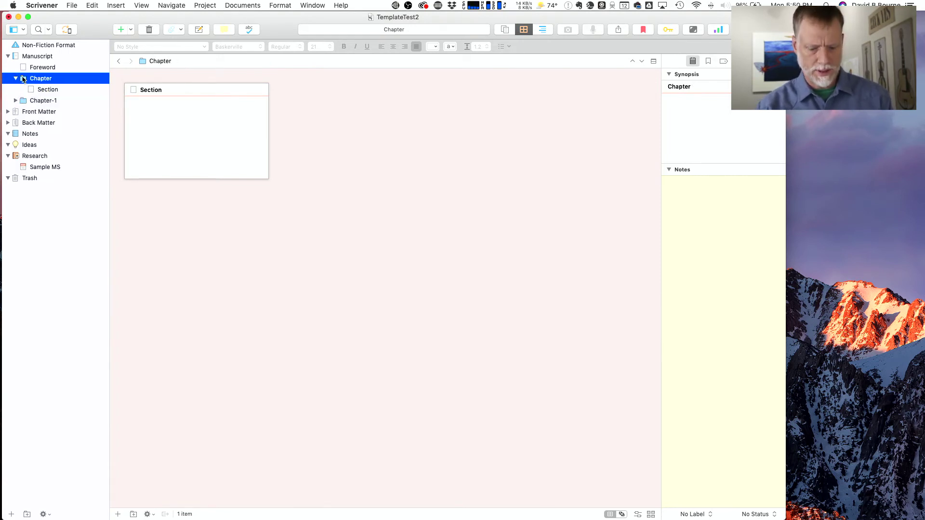
pyautogui.press('super+c')
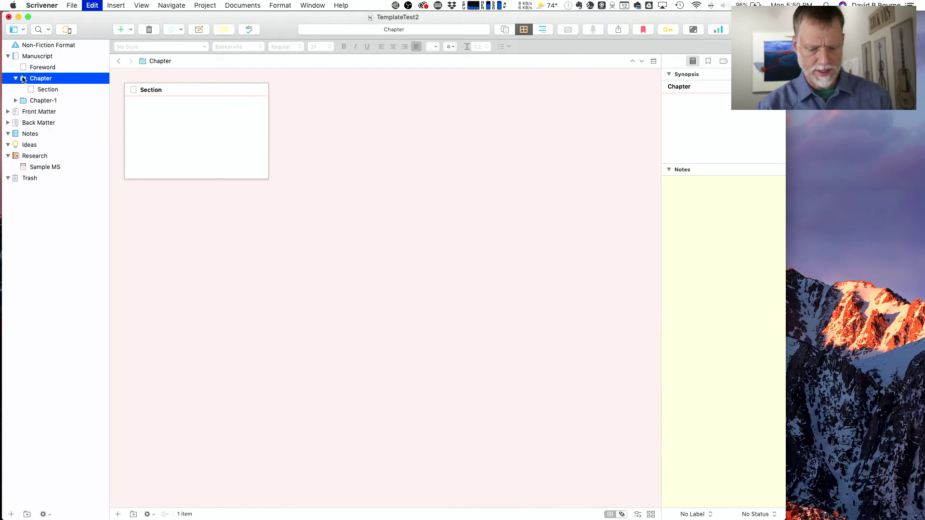
pyautogui.click(21, 102)
# - Duplicate successive chapter folders to add Chapter-2, Chapter-3 and Chapter-4, then view Chapter-1
pyautogui.rightClick(20, 102)
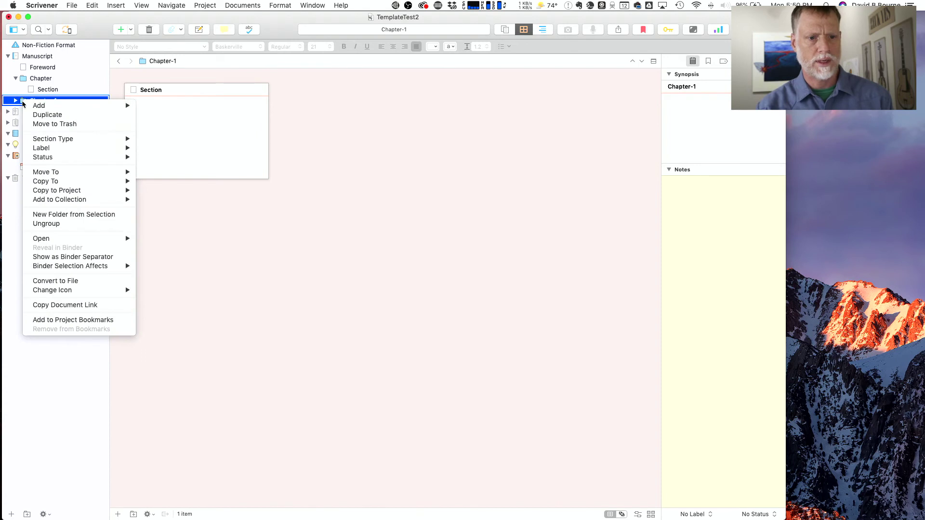
pyautogui.click(27, 115)
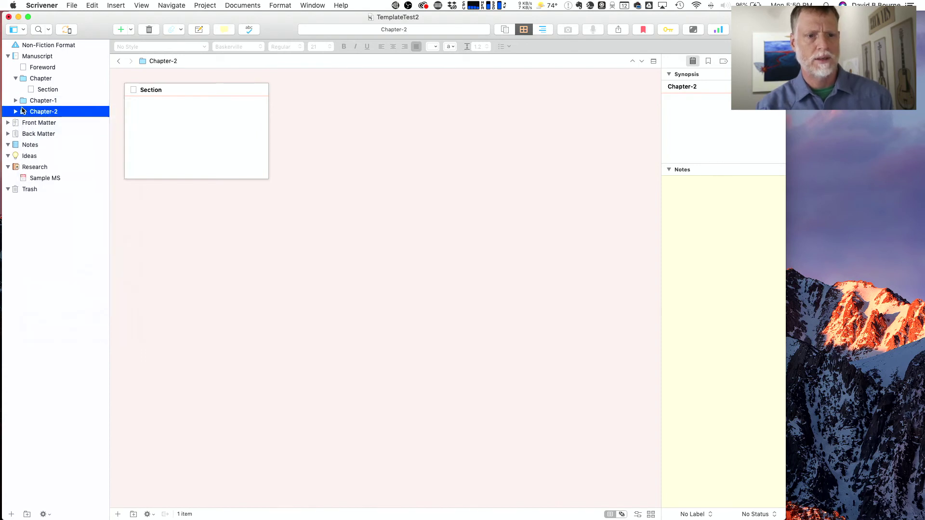
pyautogui.rightClick(21, 116)
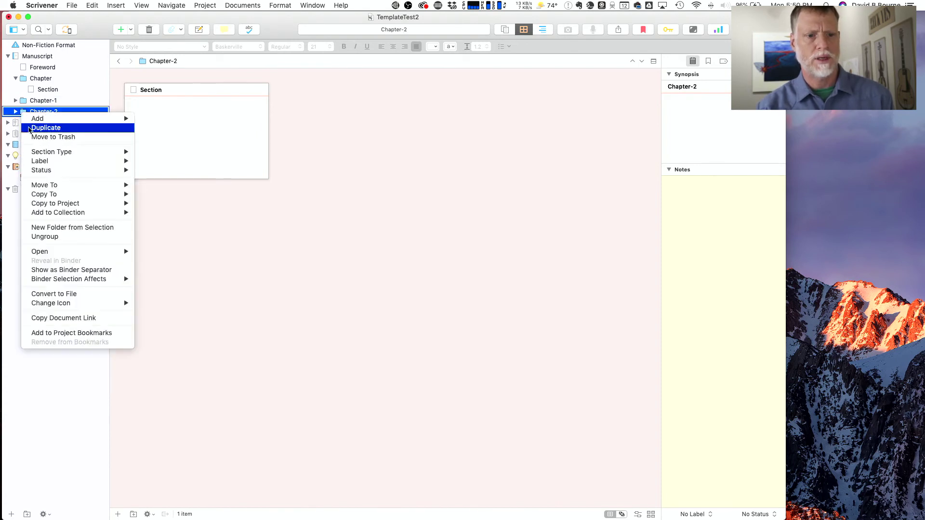
pyautogui.click(28, 128)
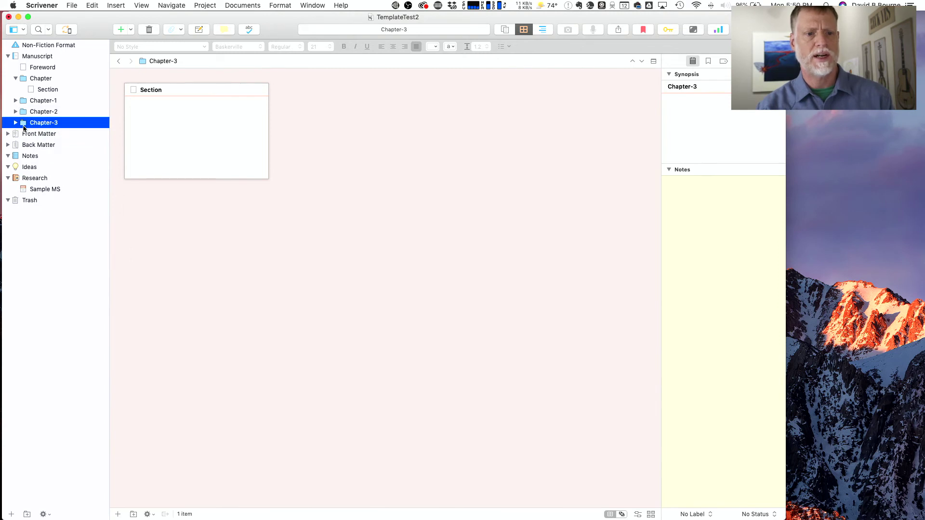
pyautogui.rightClick(23, 125)
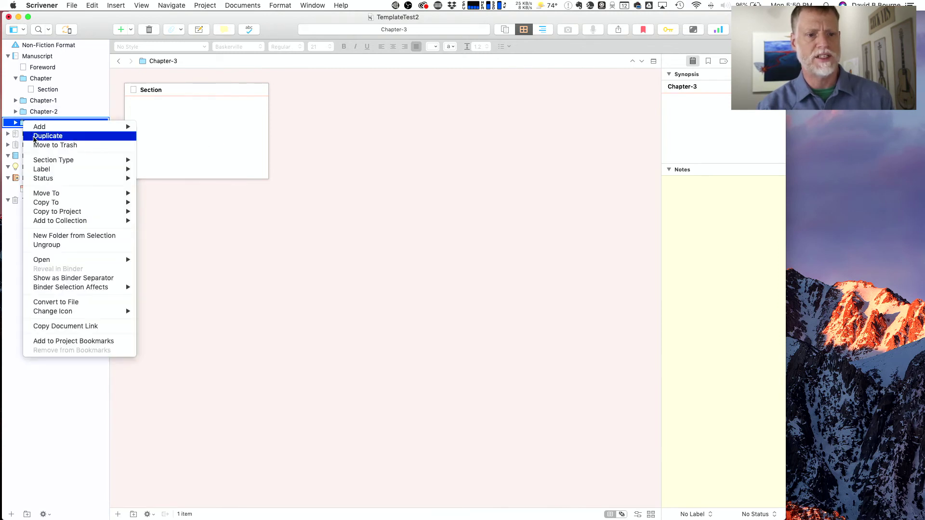
pyautogui.click(34, 136)
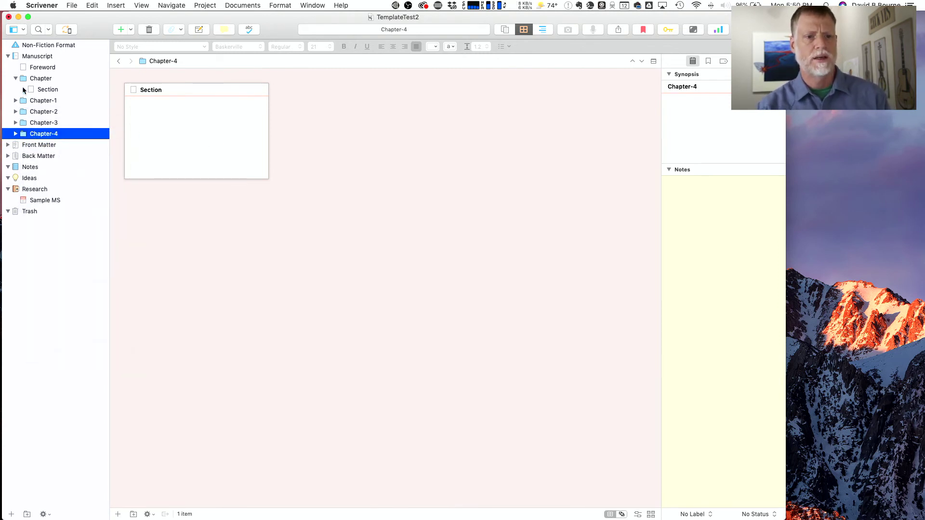
pyautogui.click(45, 101)
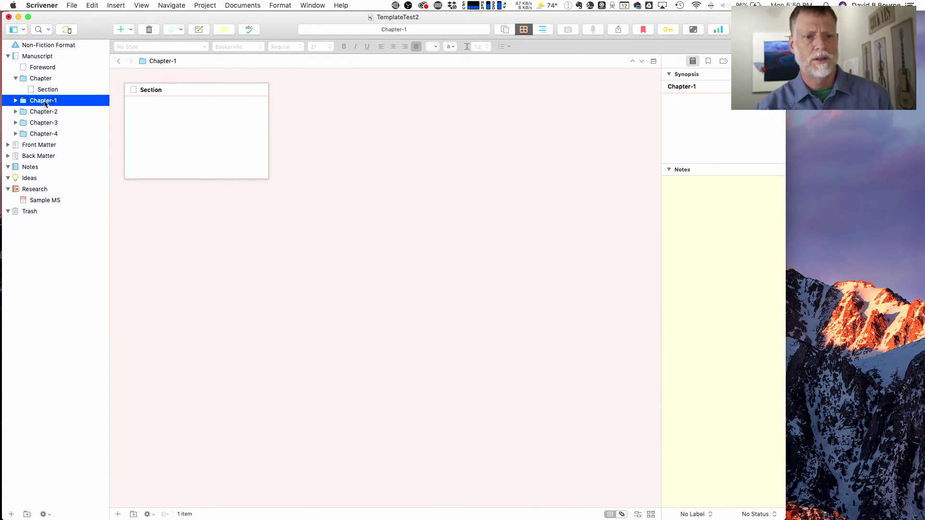
# - Rename the Chapter folder to Progress
pyautogui.doubleClick(37, 79)
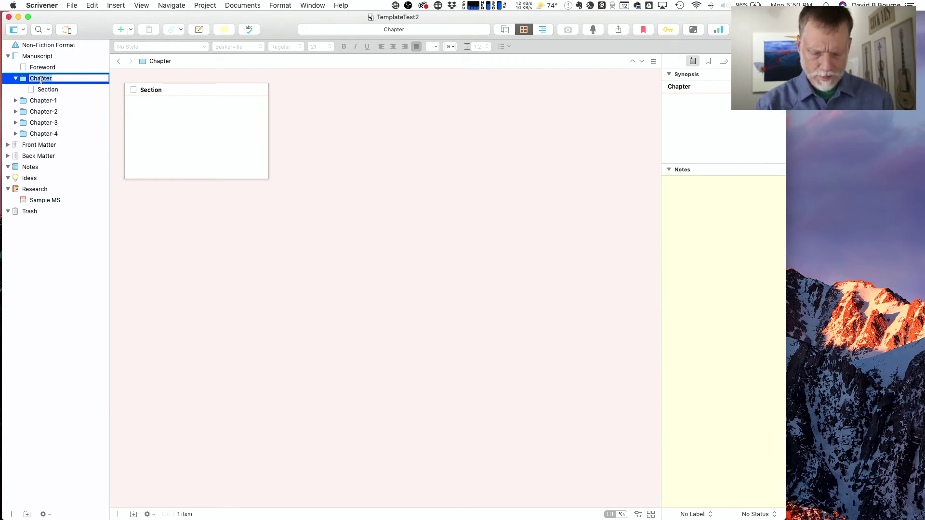
pyautogui.write('P')
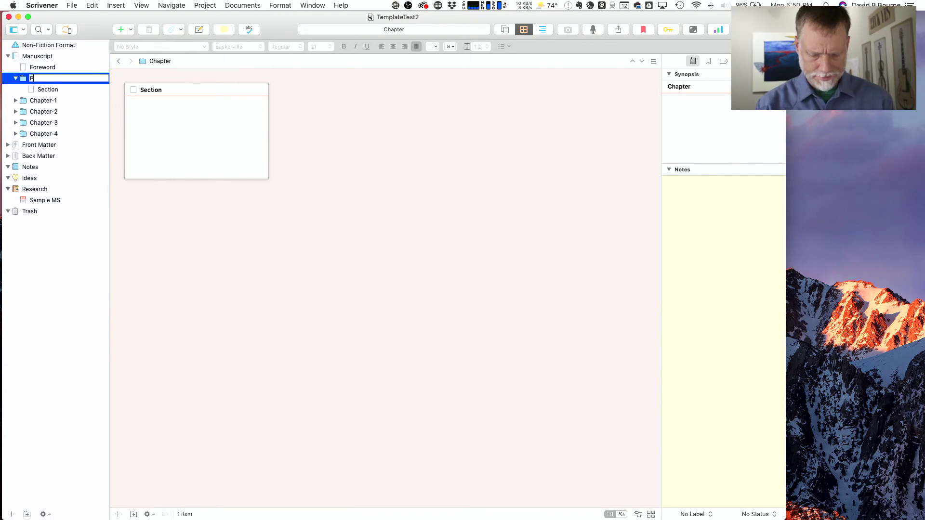
pyautogui.write('ro')
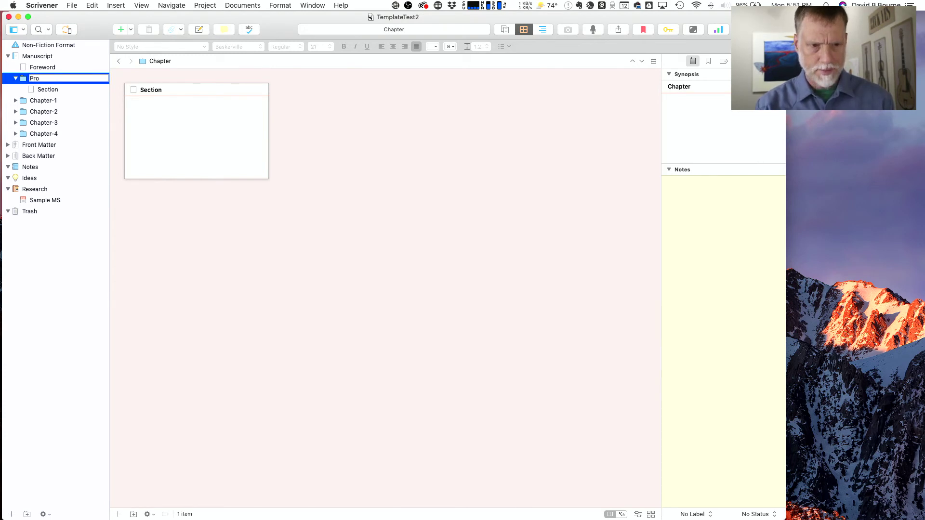
pyautogui.write('gress')
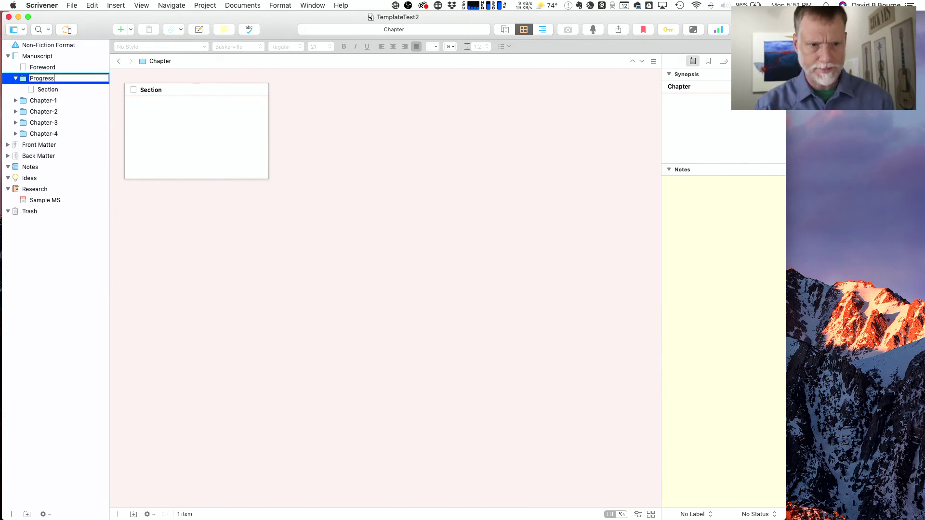
pyautogui.press('Return')
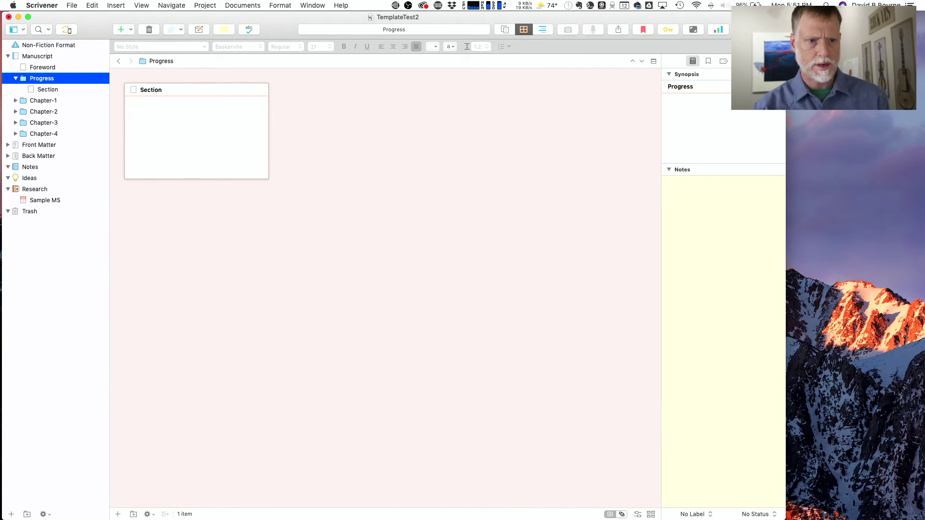
# - Rename the Chapter-1 folder to Action
pyautogui.click(48, 102)
pyautogui.click(55, 102)
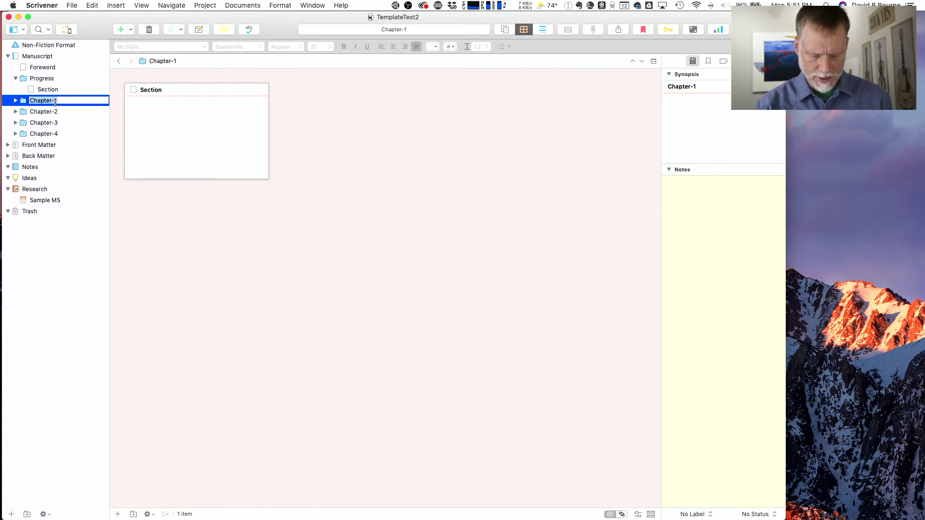
pyautogui.write('Action')
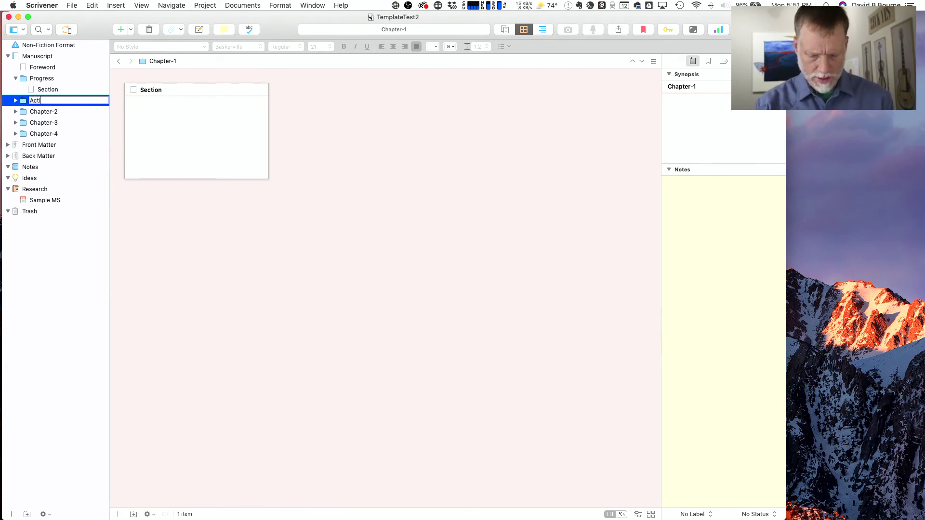
pyautogui.click(43, 113)
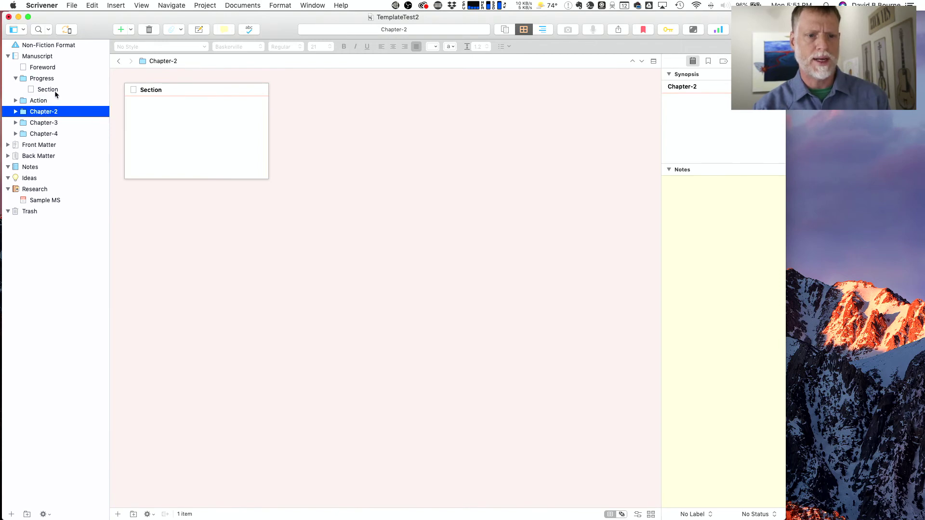
# - Move the Action folder above Progress, directly below the Foreword
pyautogui.click(22, 46)
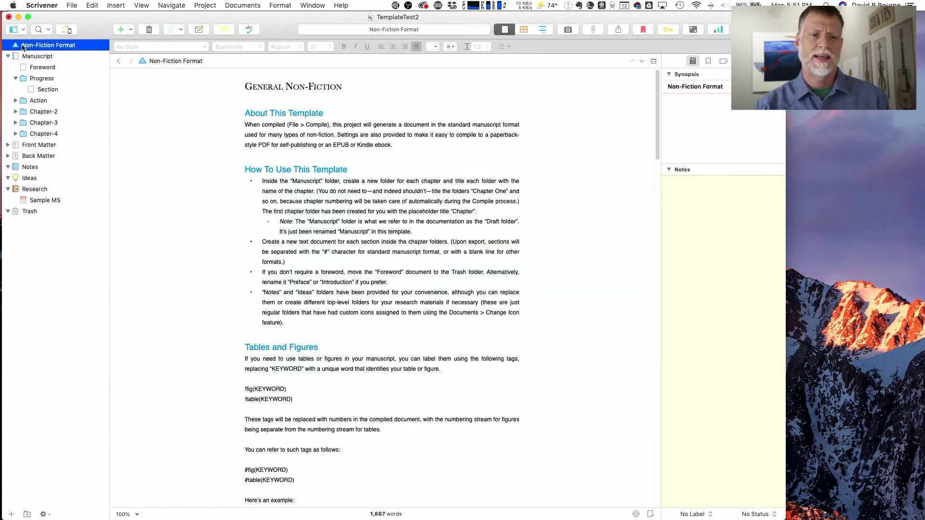
pyautogui.click(23, 78)
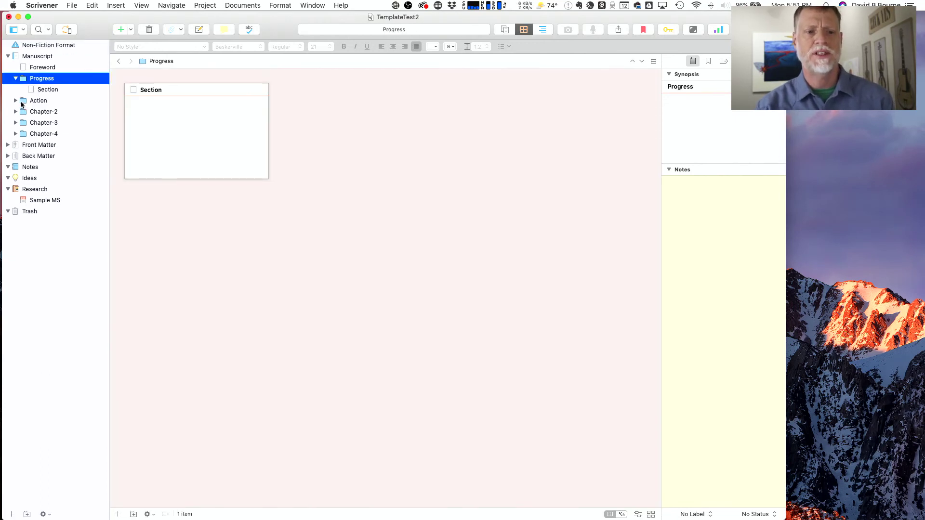
pyautogui.moveTo(21, 104); pyautogui.dragTo(19, 77)
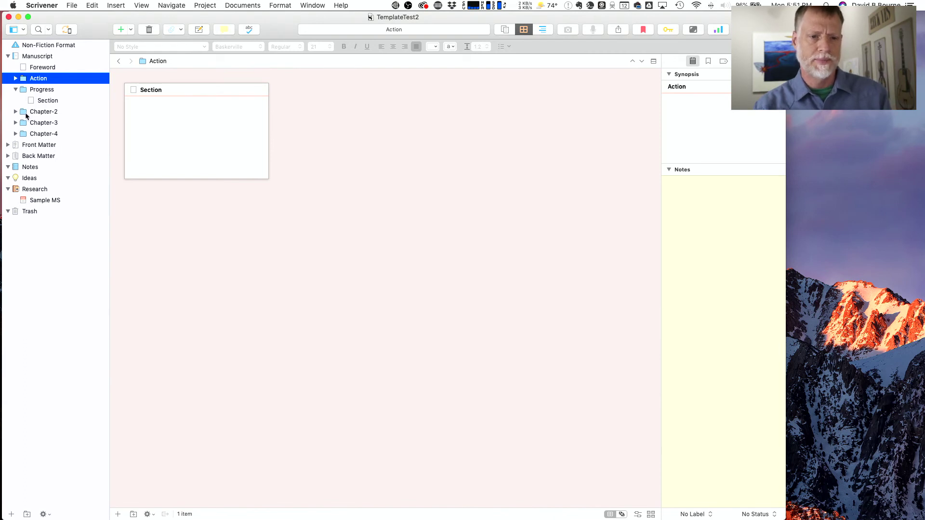
# - Expand Action and duplicate its Section document, creating Section-1
pyautogui.click(15, 79)
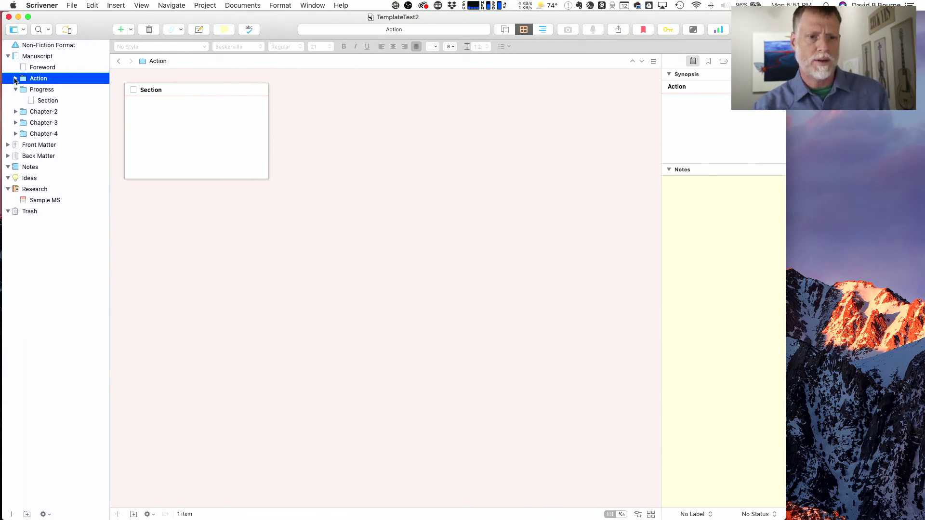
pyautogui.click(43, 90)
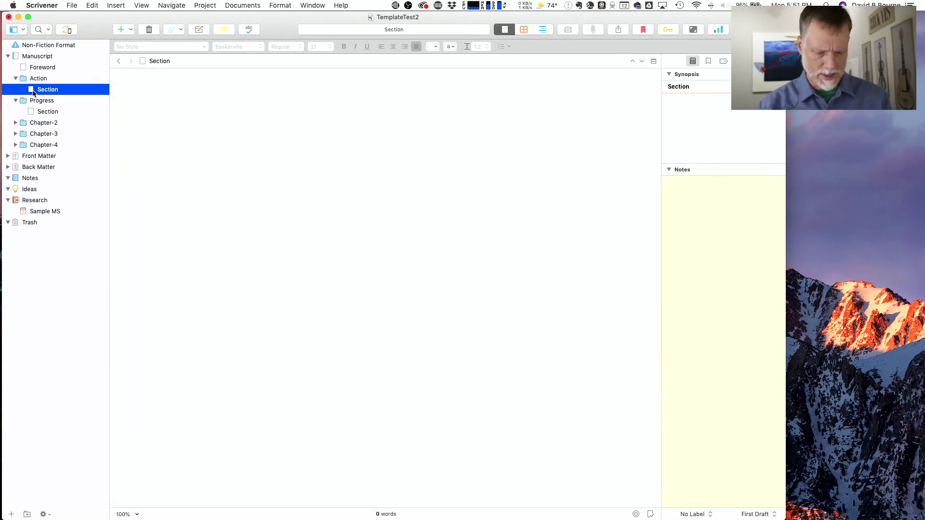
pyautogui.rightClick(31, 90)
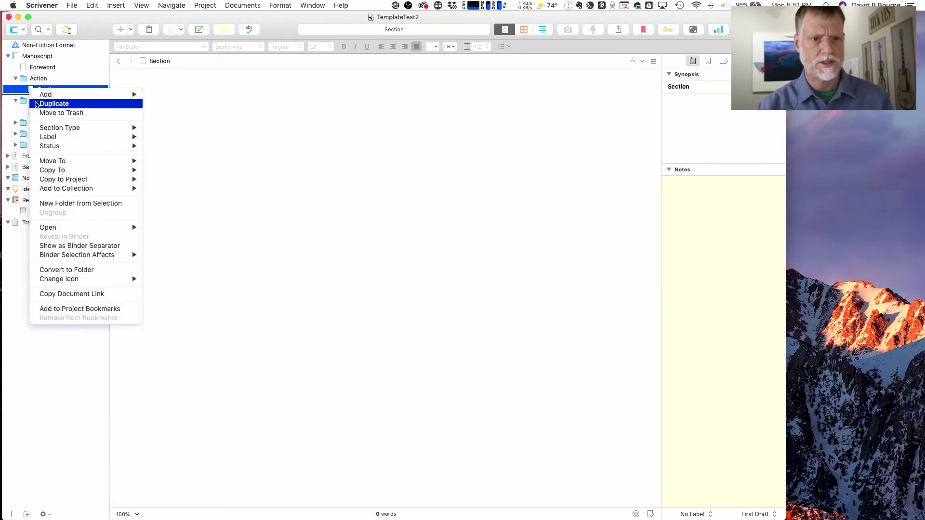
pyautogui.click(37, 104)
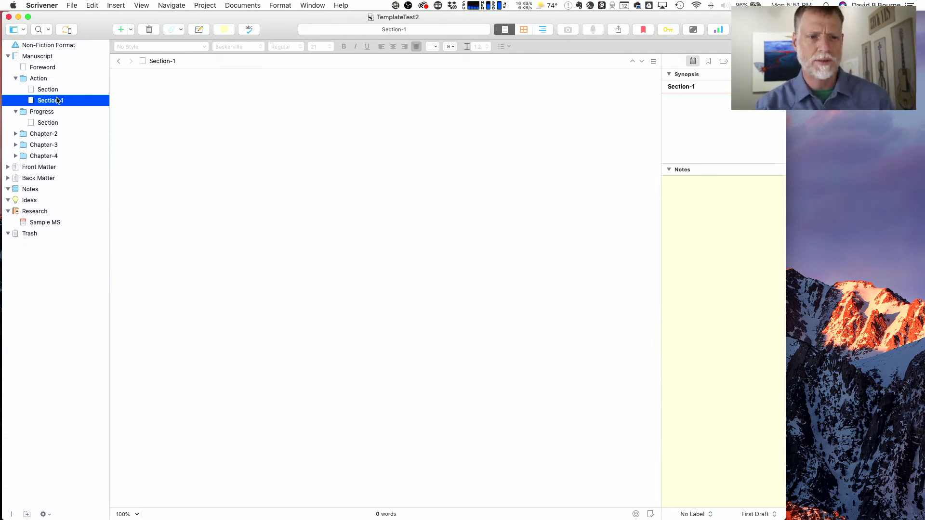
# - Leave Section-1's name unchanged and begin renaming the original Section
pyautogui.click(61, 100)
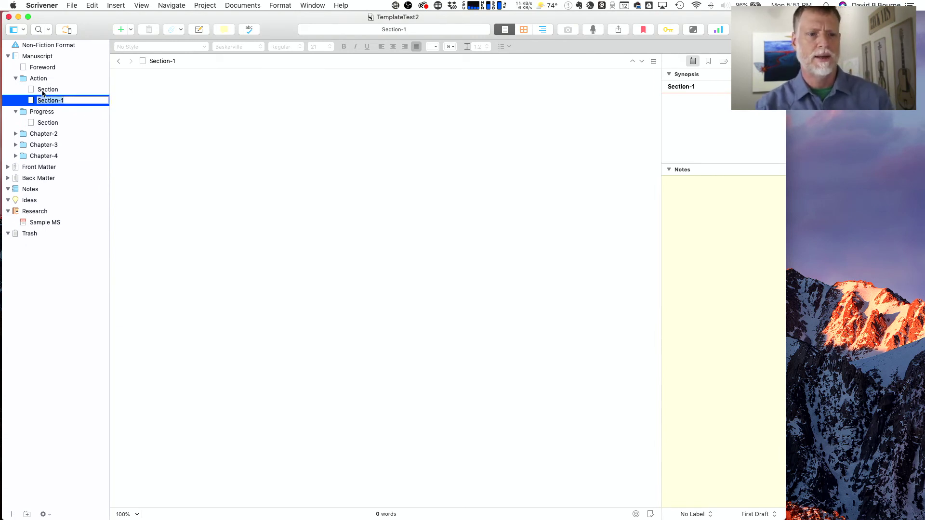
pyautogui.click(42, 92)
pyautogui.click(46, 91)
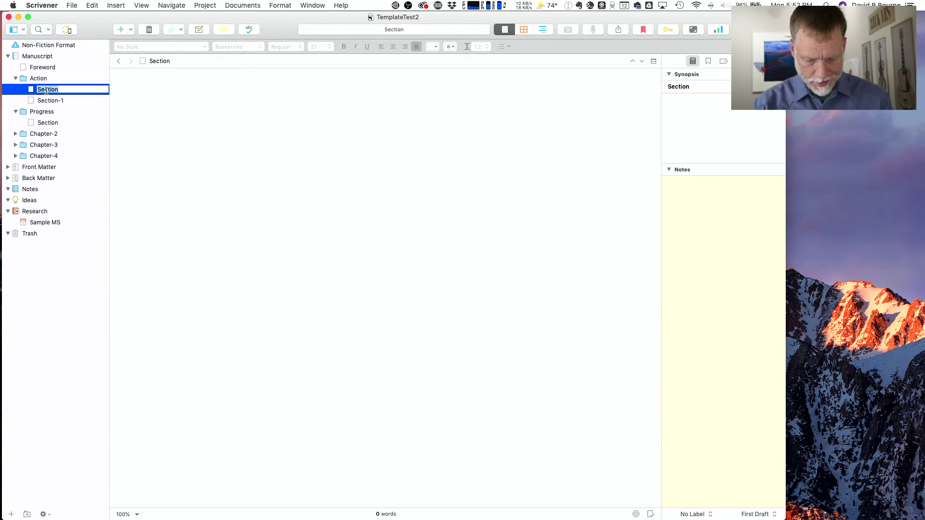
# - Retitle Section as Iteration and Section-1 as Examples, then select Iteration
pyautogui.press('BackSpace')
pyautogui.write('Iteration')
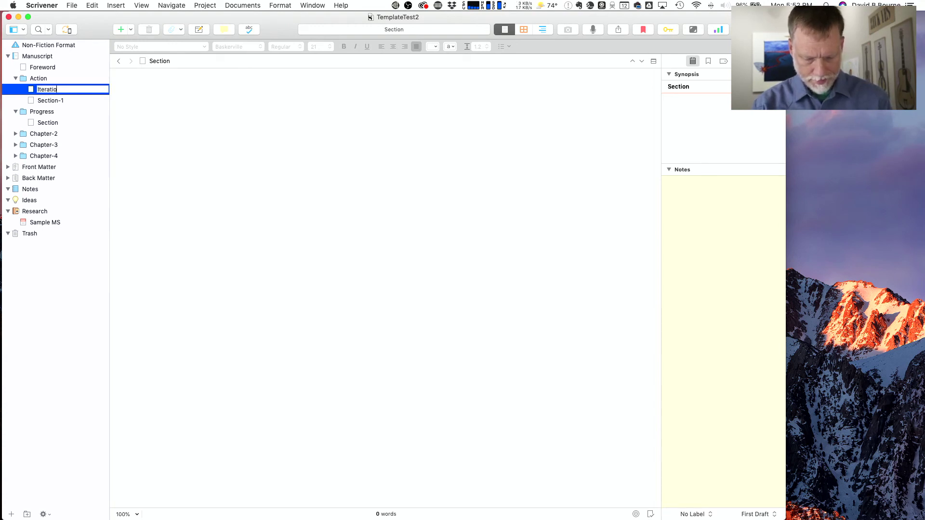
pyautogui.click(49, 101)
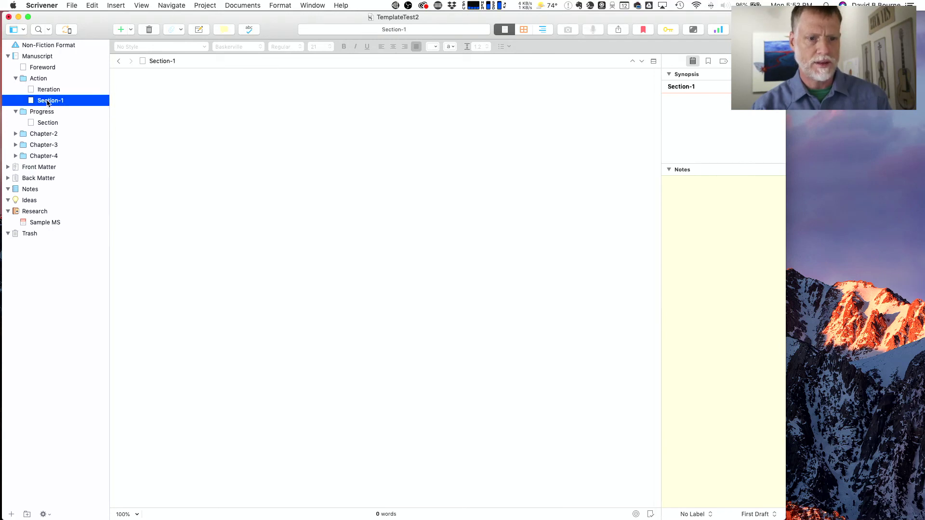
pyautogui.click(47, 101)
pyautogui.write('Examples')
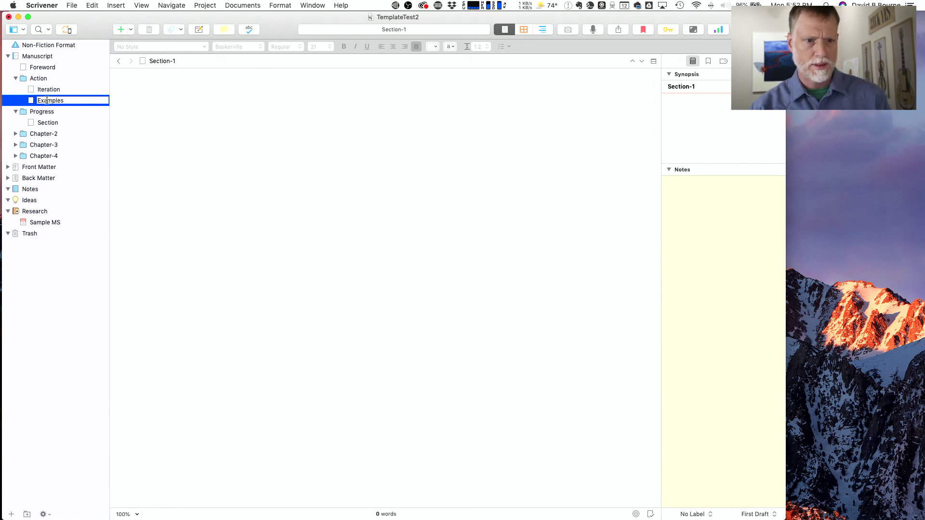
pyautogui.click(34, 91)
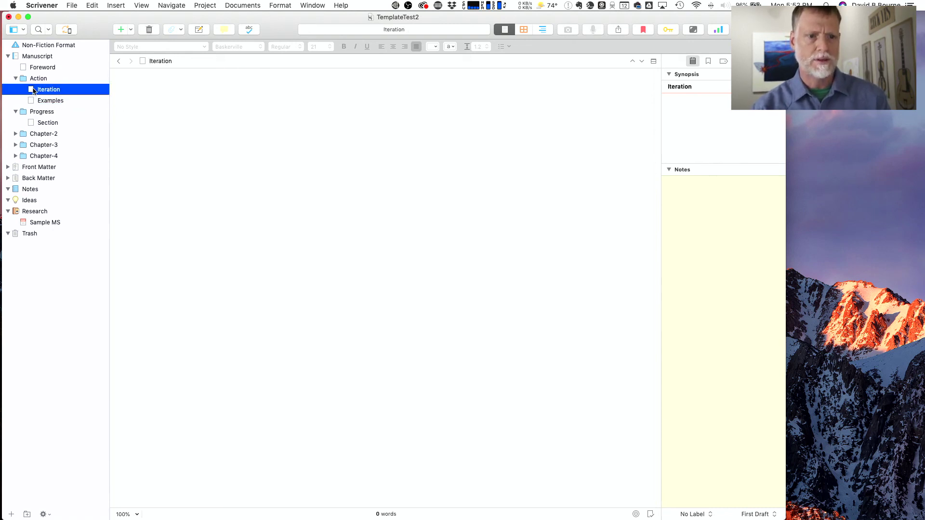
# - Type the dummy line 'Sdlkjfhksajh asdkjfh s;kdfjh sk;djfh ;askdjf' into the Iteration editor
pyautogui.click(201, 105)
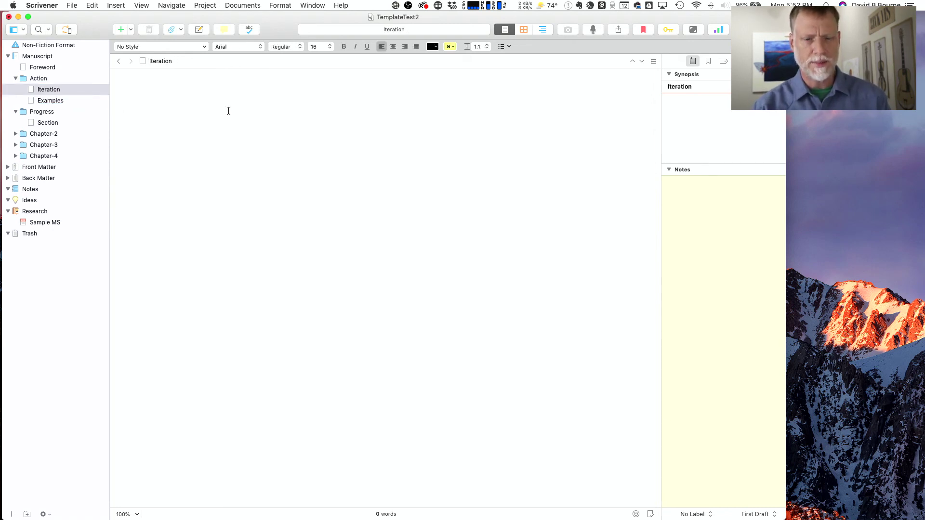
pyautogui.write('Sdlkjfhksajh asdkjfh s;kd')
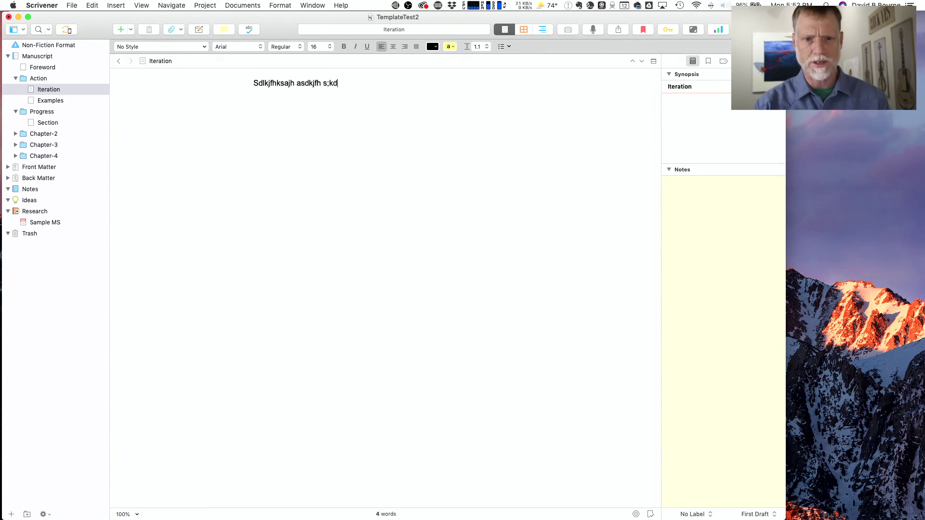
pyautogui.write('fjh sk;djfh ;askdjf')
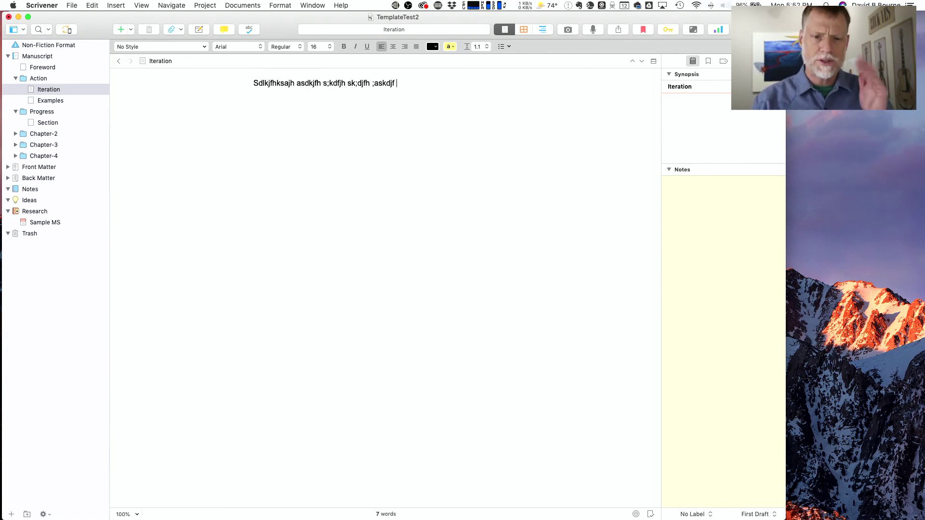